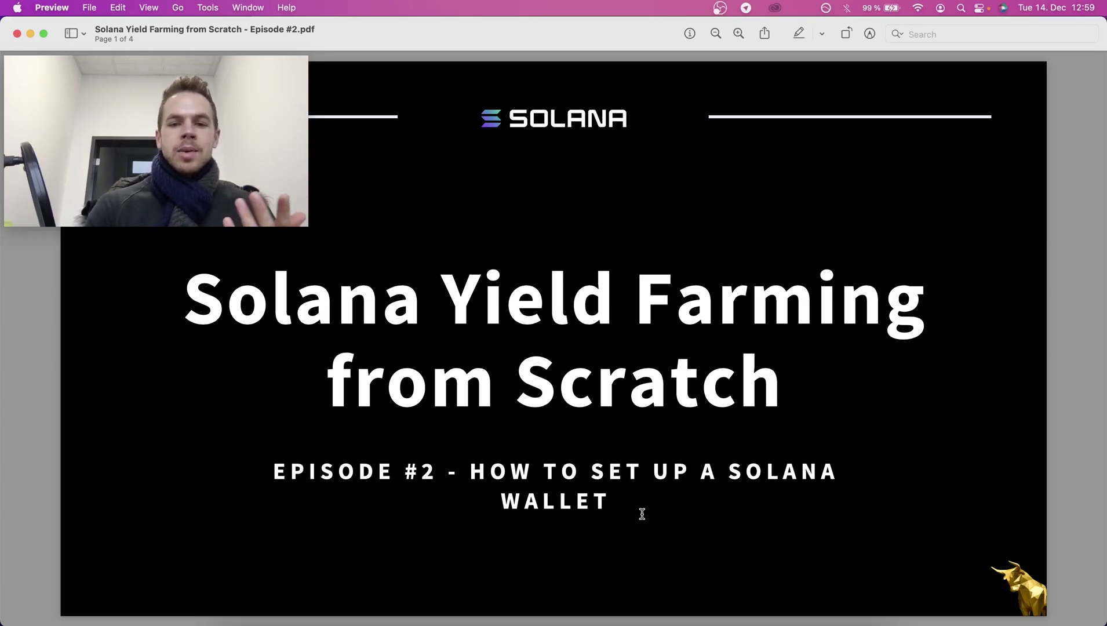
Advance the Solana Yield Farming PDF to page 2, the Overview slide.
key("Down")
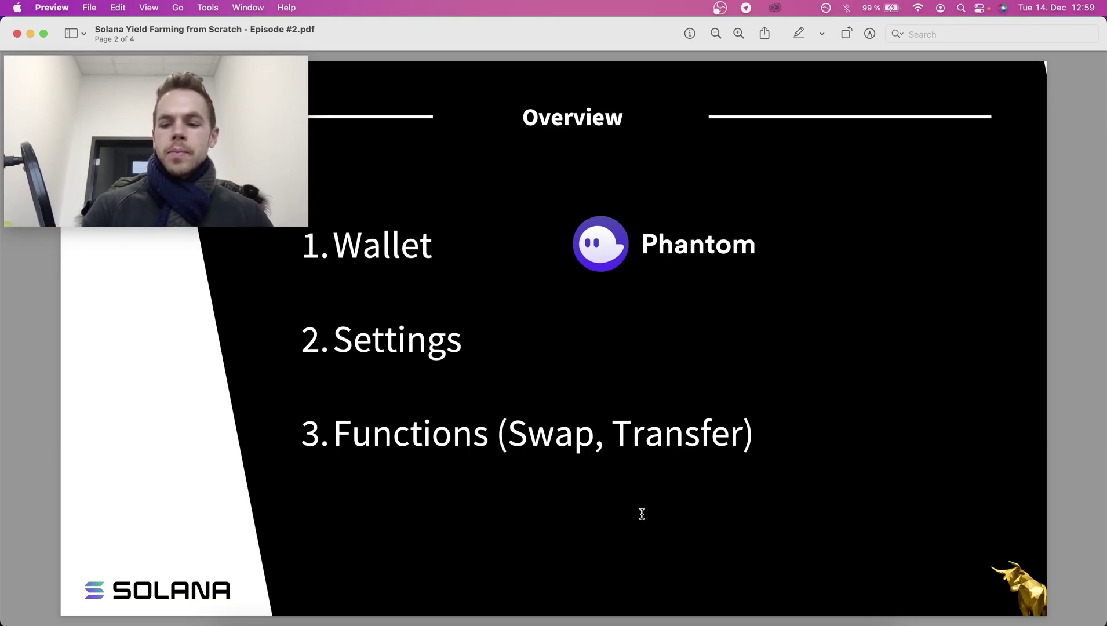
Go to page 3, the '1. Wallet' slide on Phantom's users and supported browsers.
key("Down")
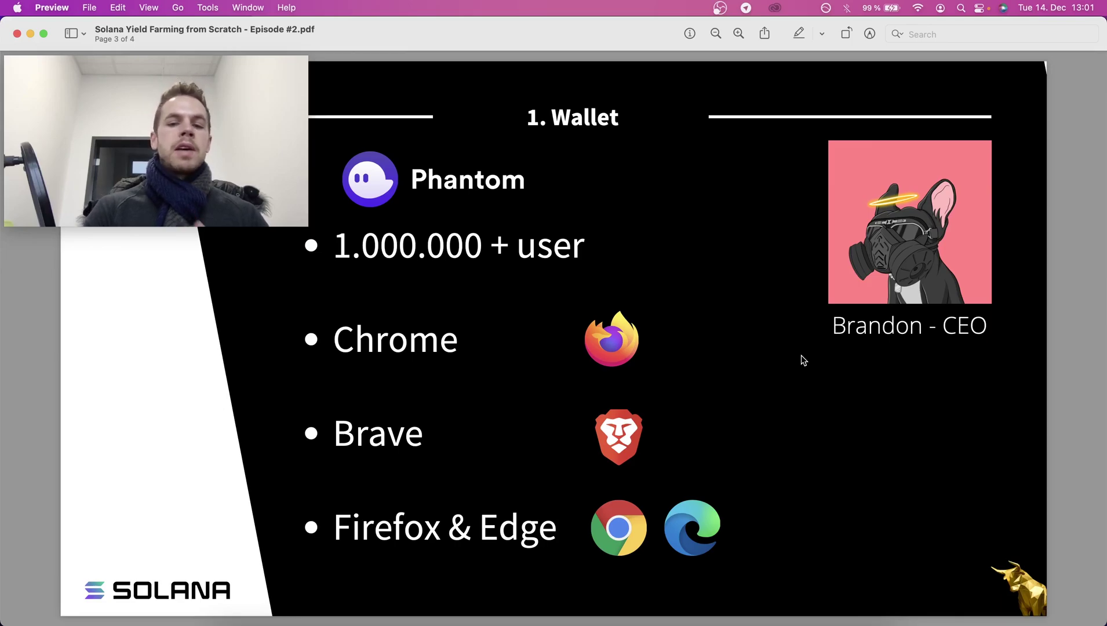
Move to page 4, the '2. Settings & 3. Functions (Swap, Transfer)' slide.
key("Right")
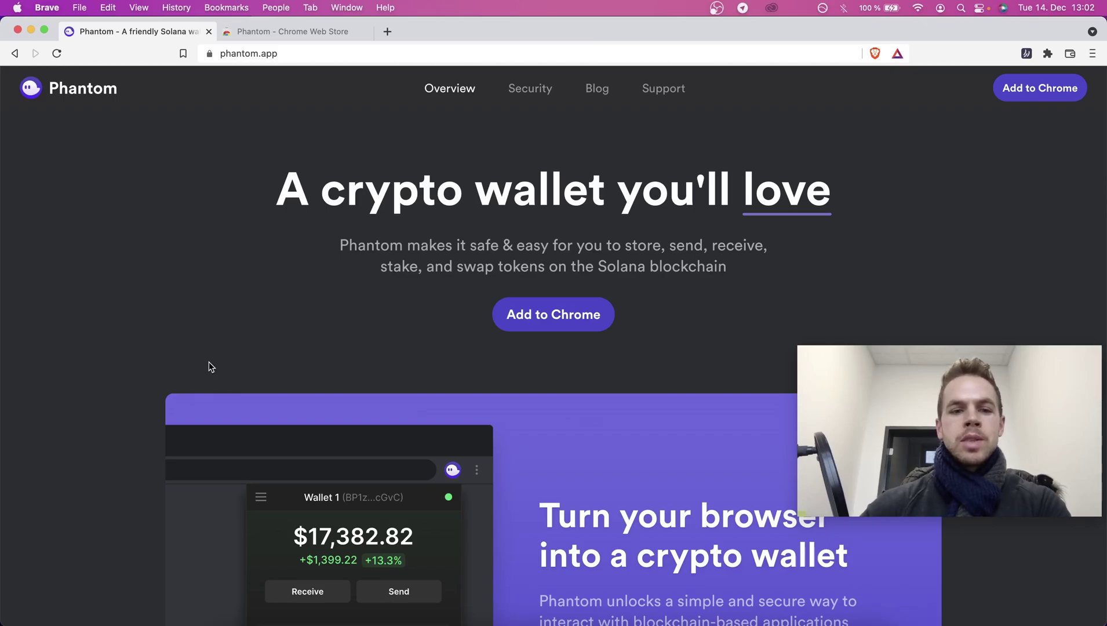
scroll(208, 362, "down", 6)
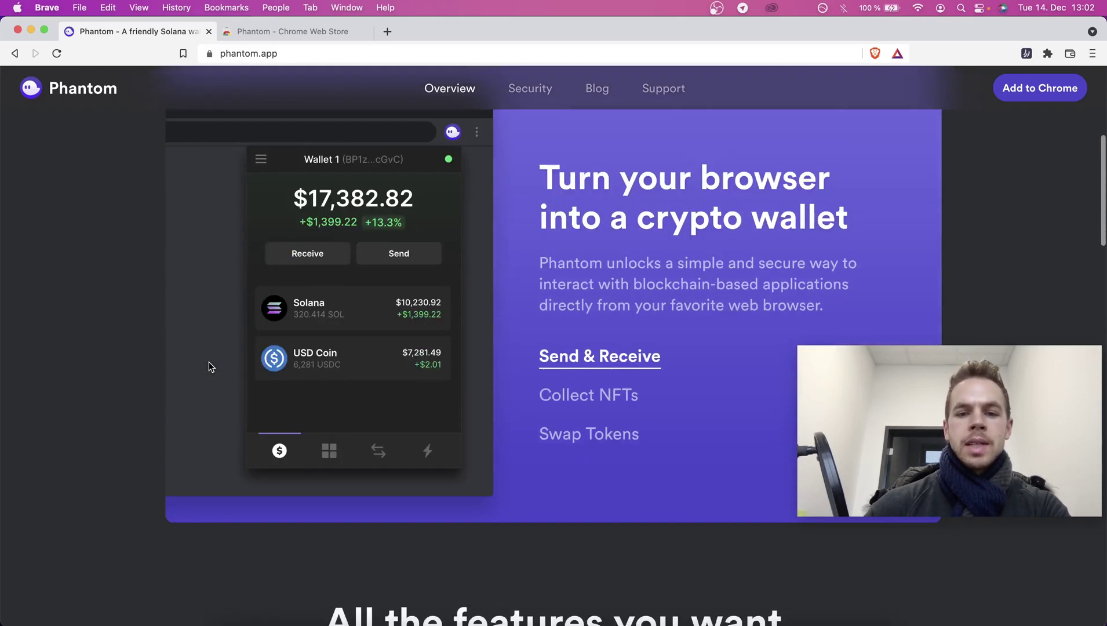
scroll(209, 366, "down", 2)
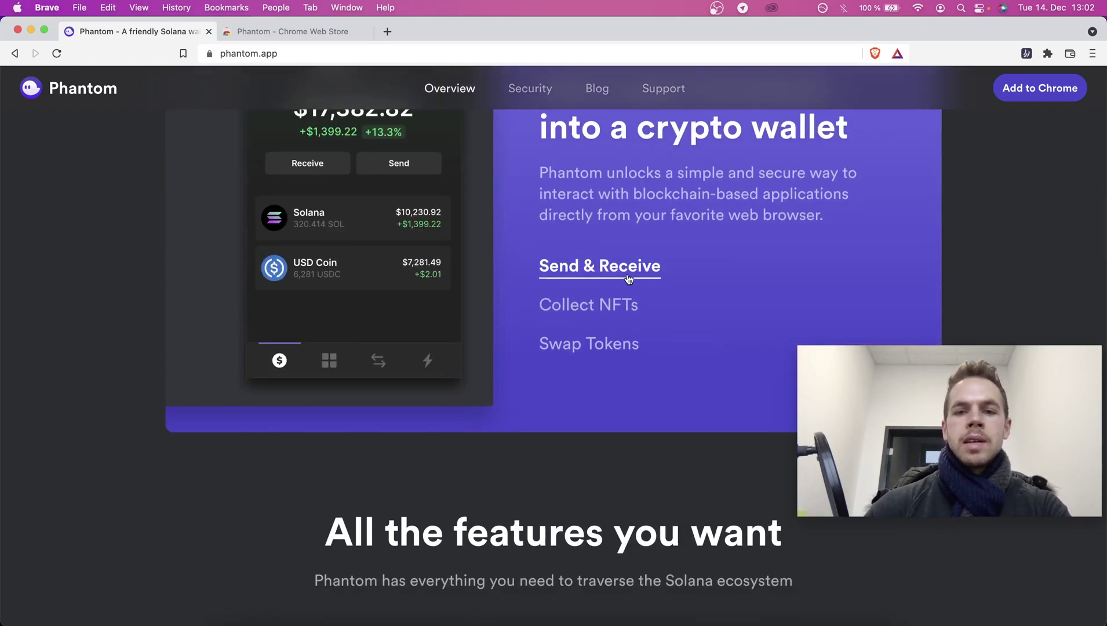
scroll(632, 272, "down", 7)
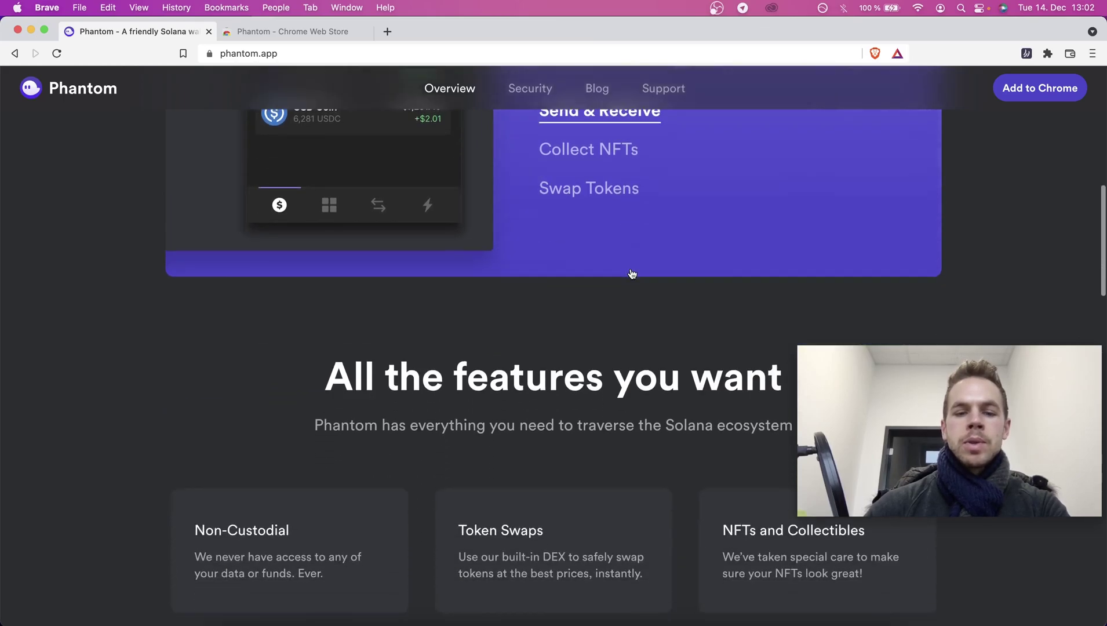
scroll(632, 272, "down", 9)
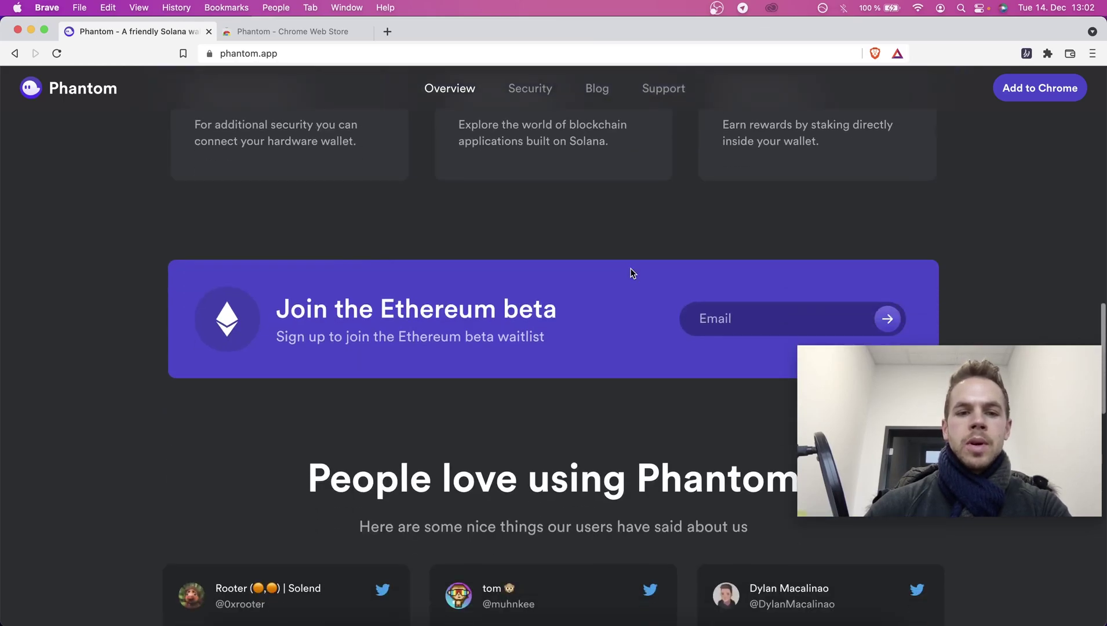
scroll(497, 350, "down", 4)
scroll(497, 350, "down", 8)
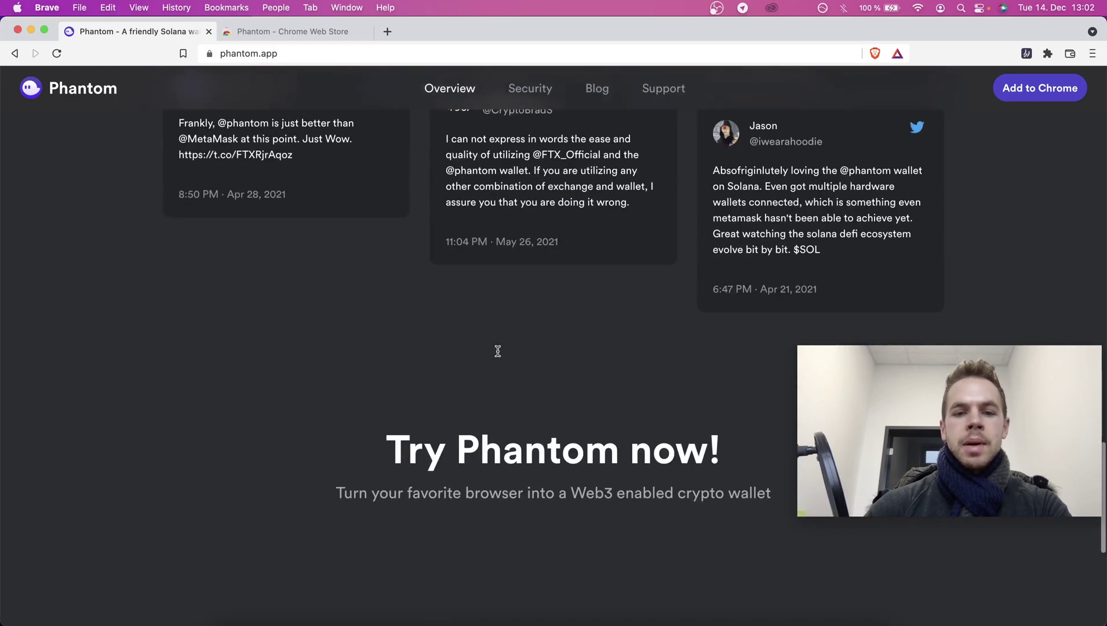
scroll(413, 331, "up", 20)
scroll(413, 335, "up", 8)
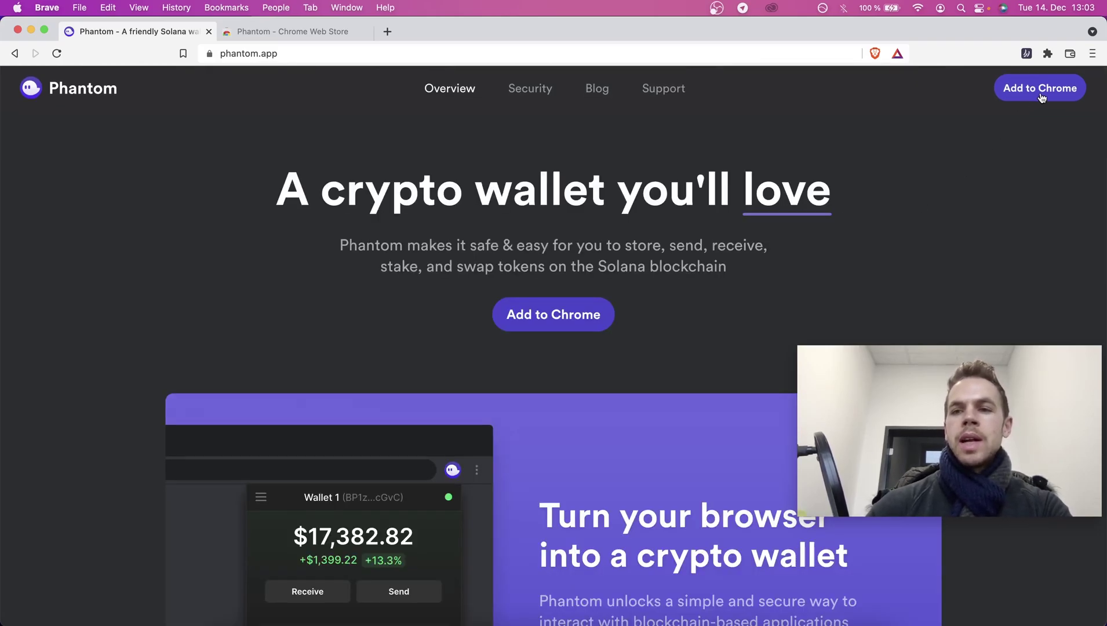
Add the Phantom extension to Brave from its Chrome Web Store page.
left_click(316, 34)
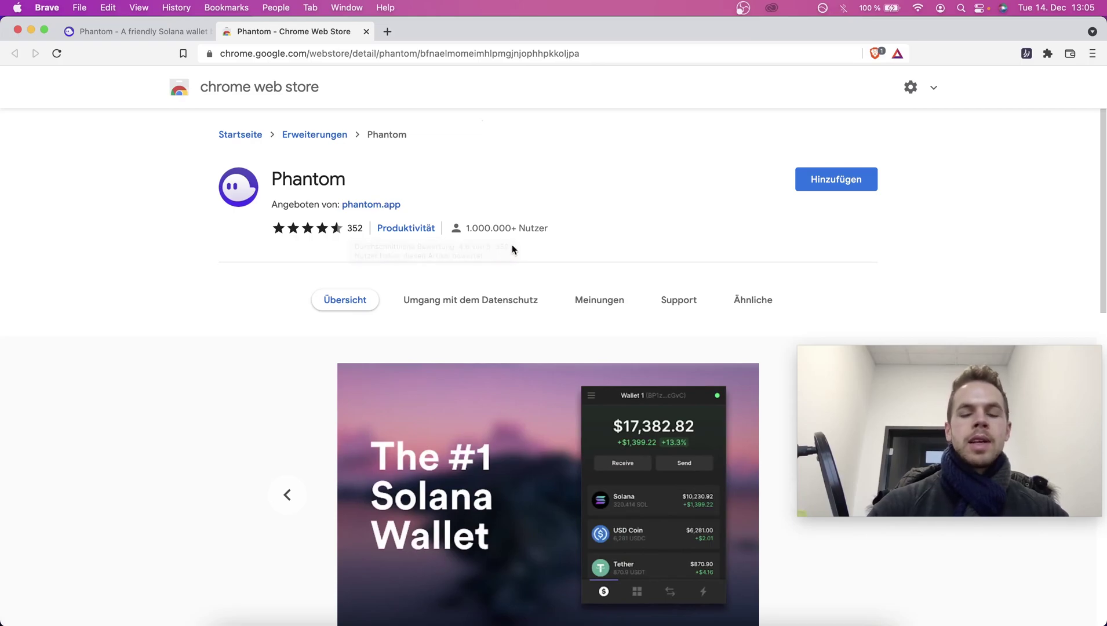
scroll(513, 246, "down", 8)
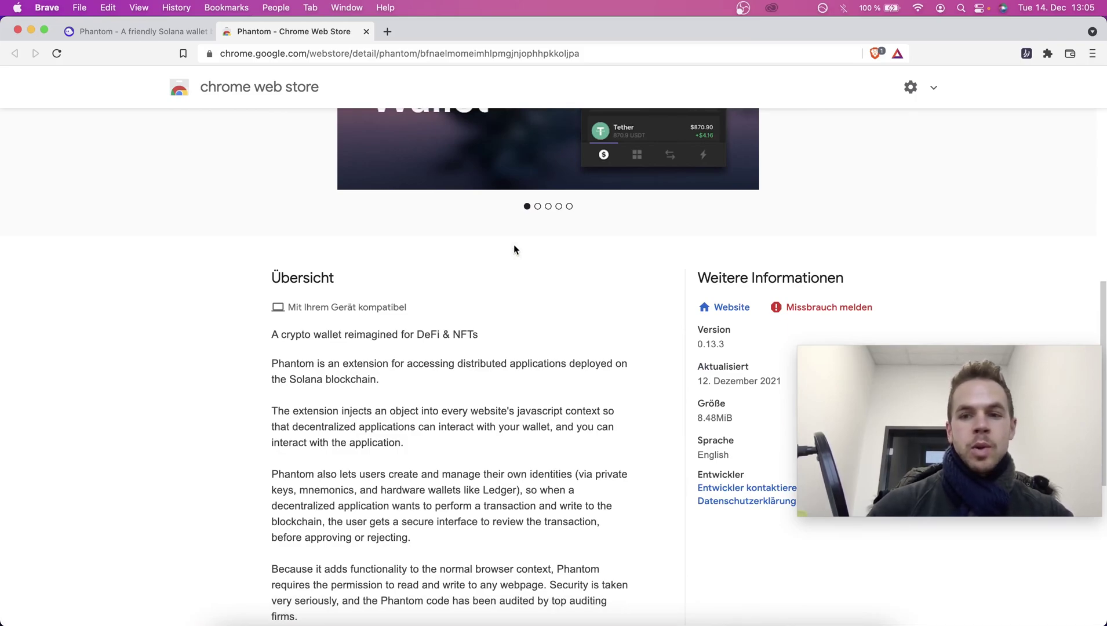
scroll(514, 249, "up", 8)
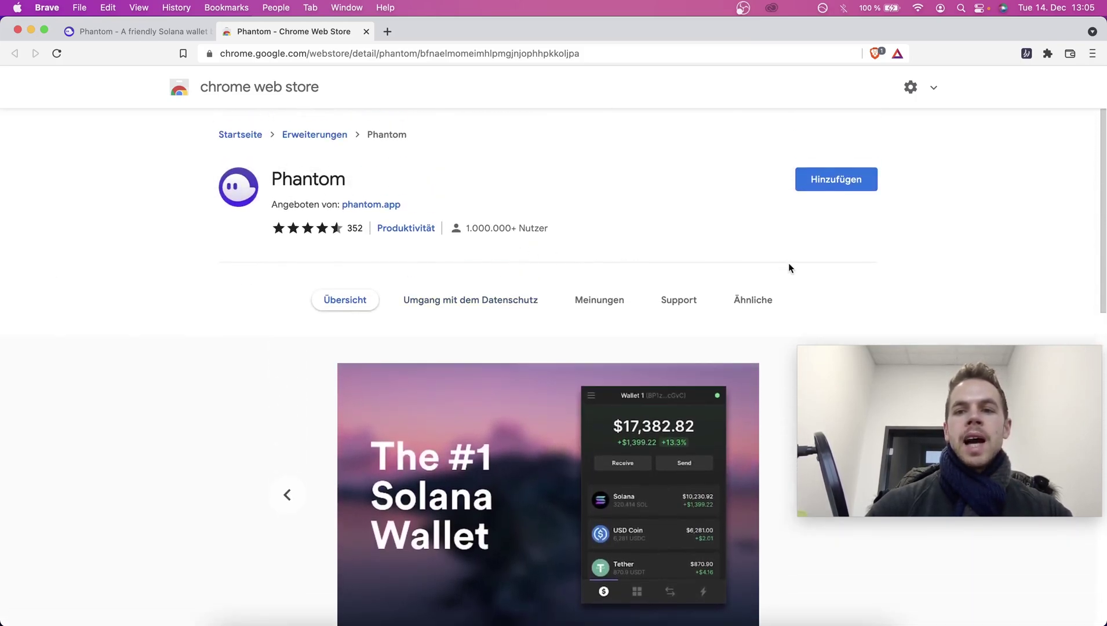
left_click(841, 181)
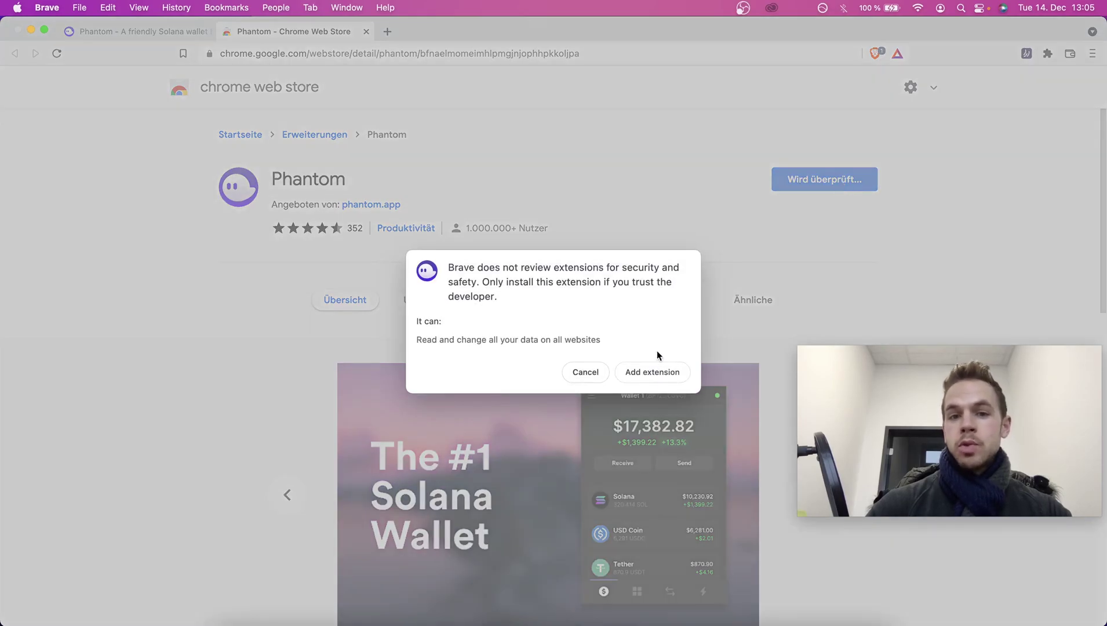
left_click(662, 370)
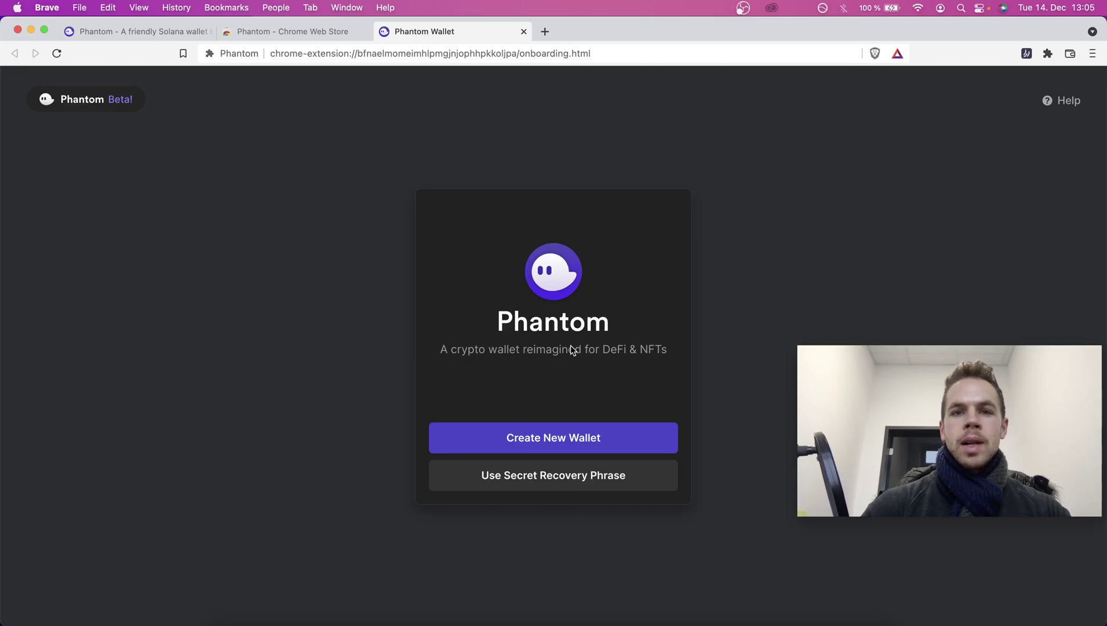
Create a new Phantom wallet, copy its secret recovery phrase, and confirm it was saved.
left_click(578, 438)
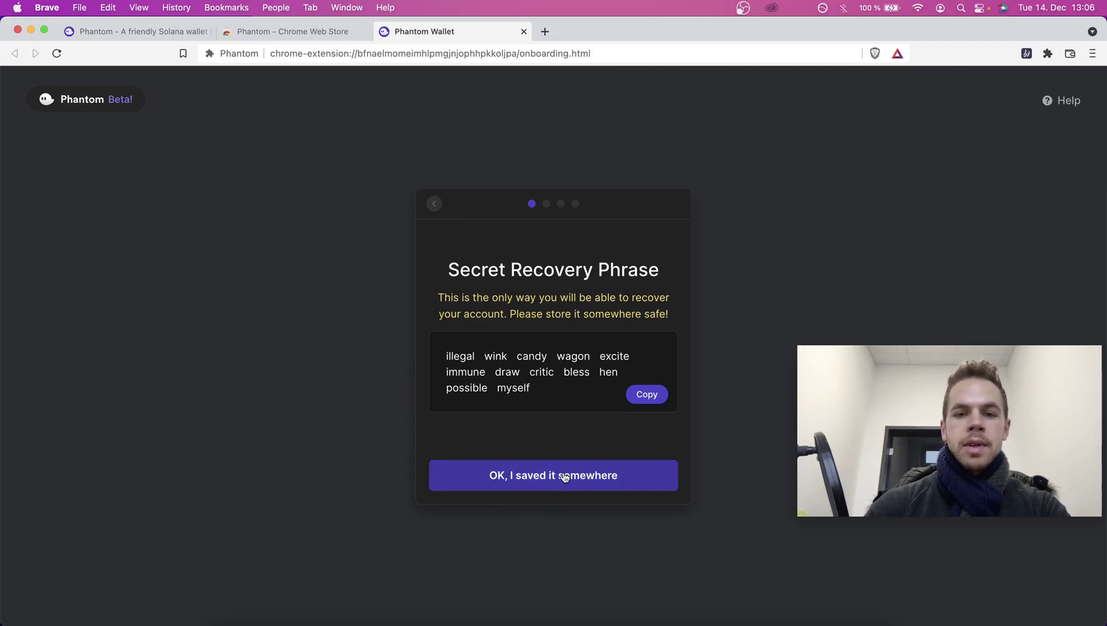
left_click(640, 400)
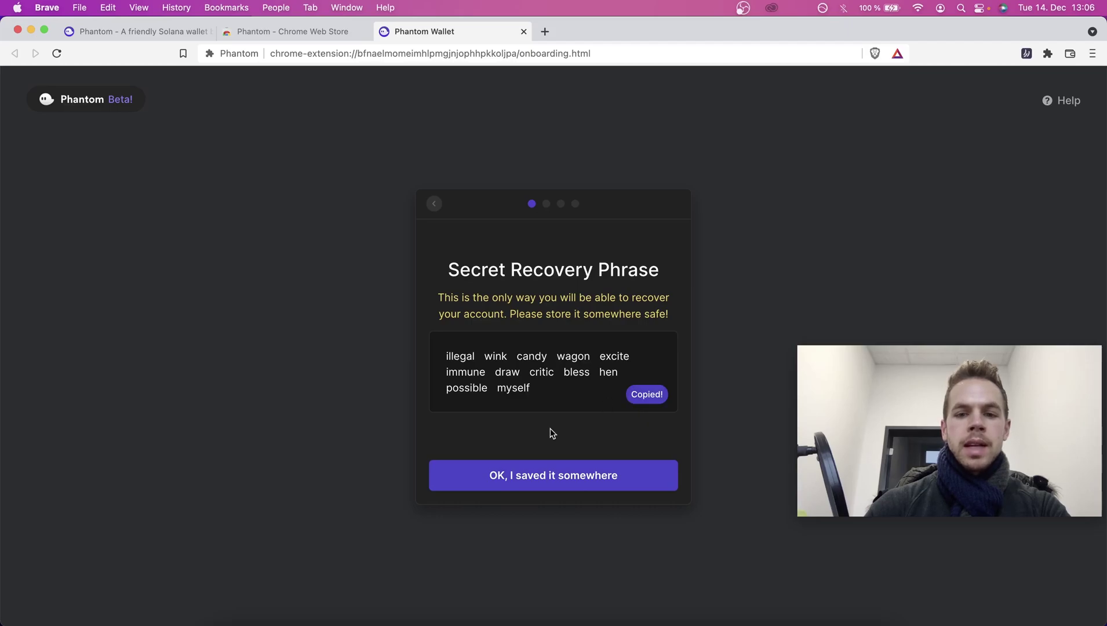
left_click(555, 476)
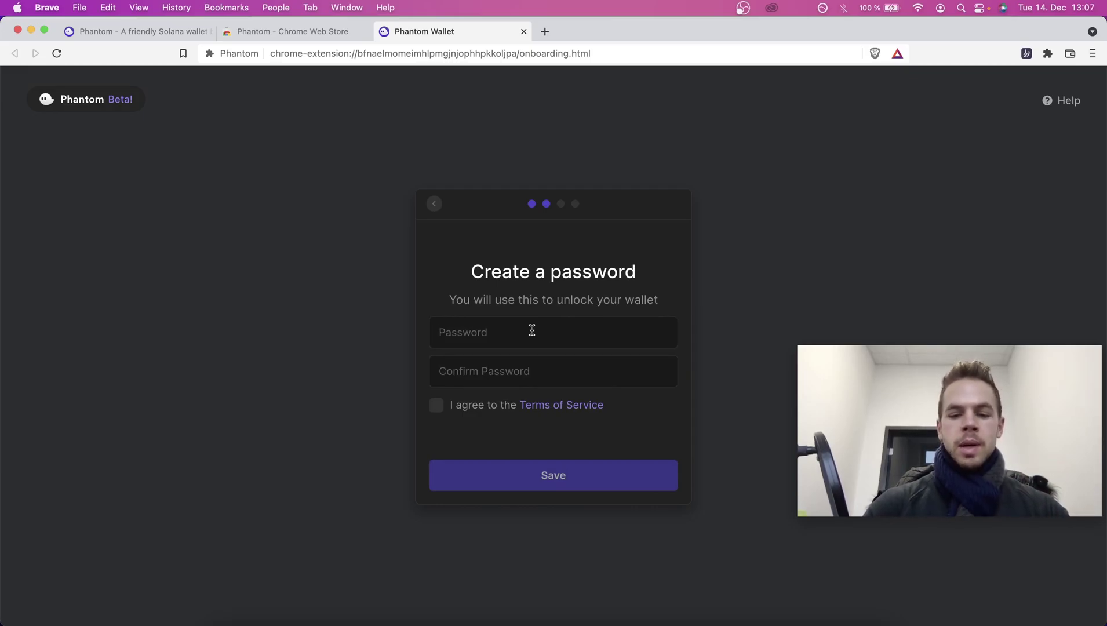
Enter and confirm a wallet password, accept the Terms of Service, and finish onboarding.
type("••••••••")
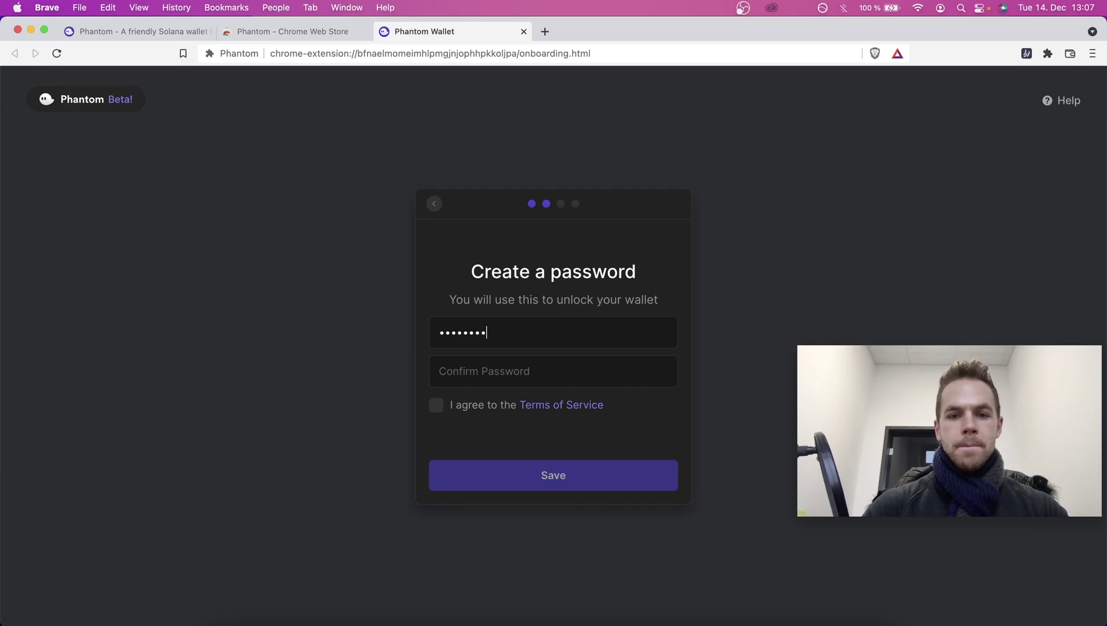
key("Tab")
type("••••••••")
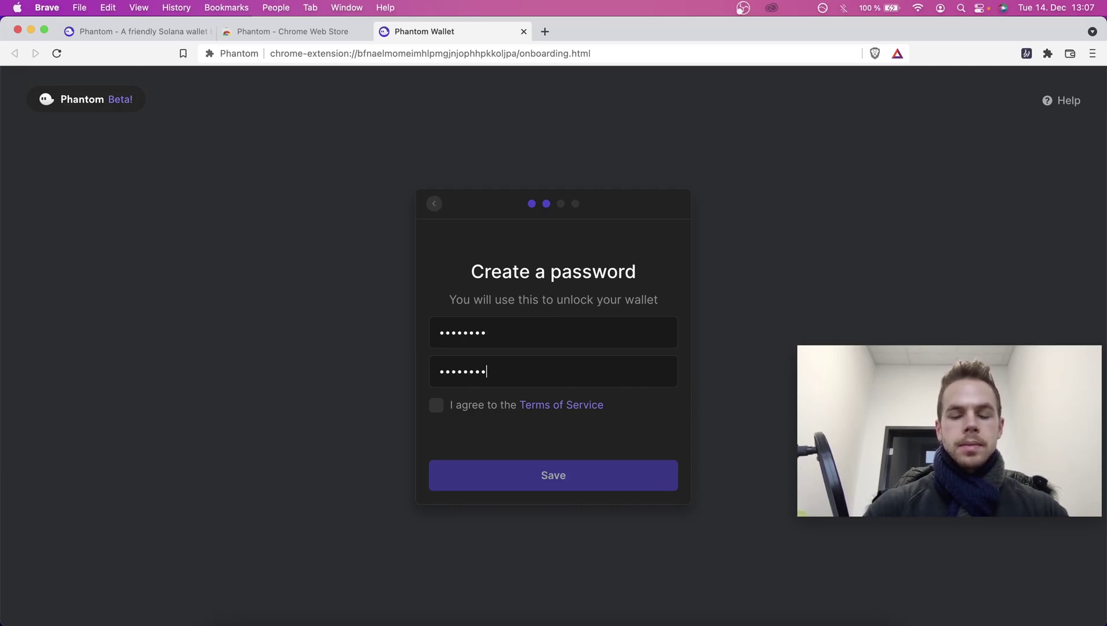
left_click(436, 405)
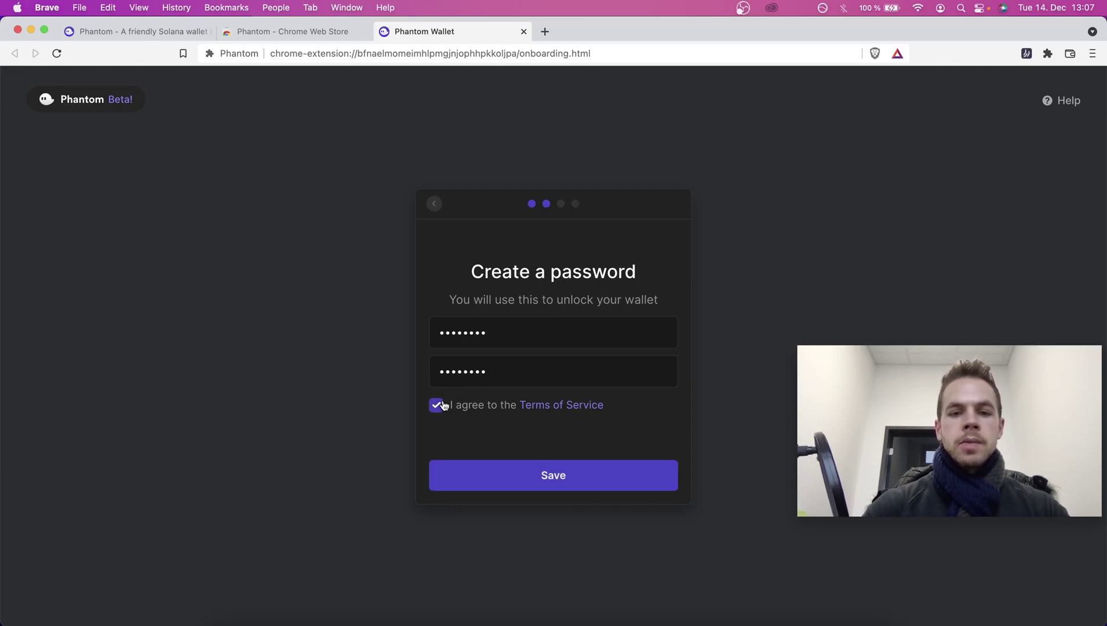
left_click(566, 468)
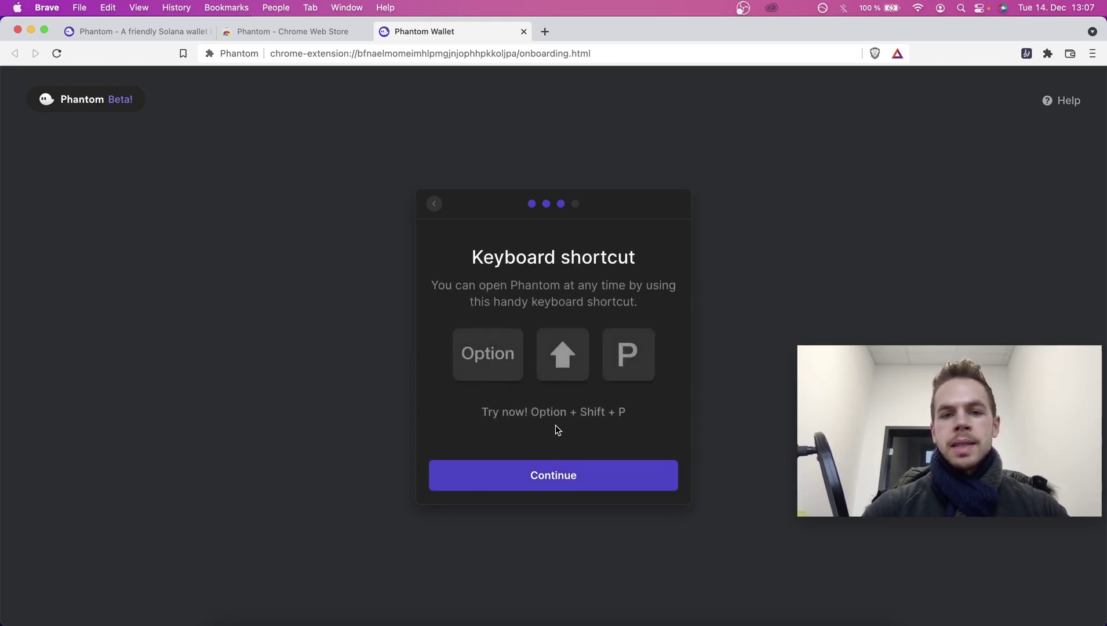
left_click(572, 481)
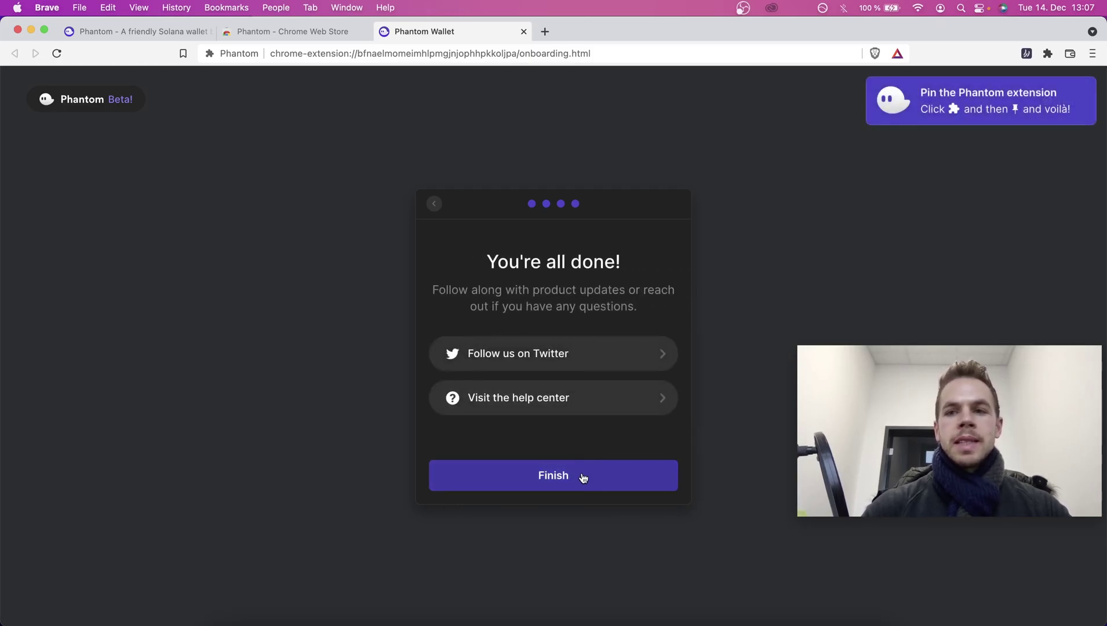
left_click(583, 477)
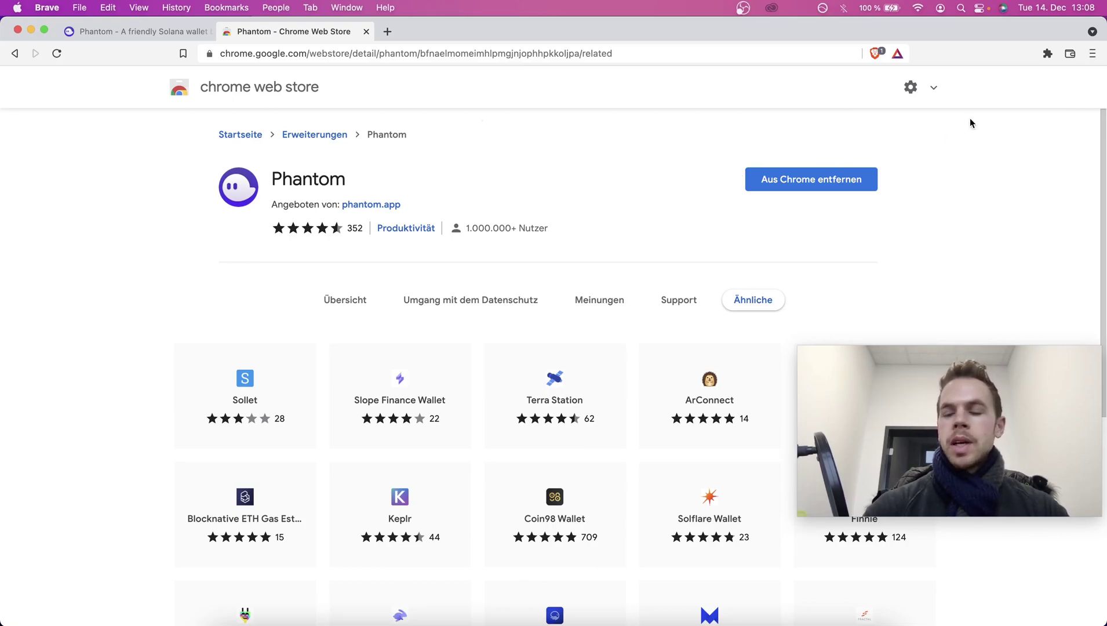
Pin Phantom to Brave's toolbar and open its popup showing Wallet 1 at $0.00.
left_click(1047, 53)
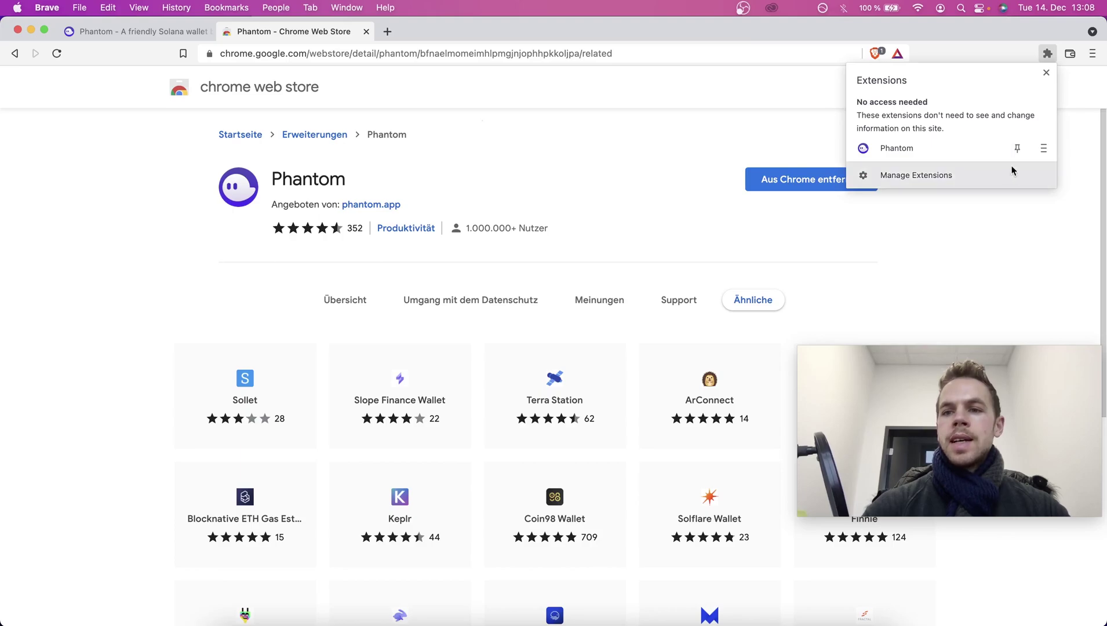
left_click(1017, 149)
left_click(991, 60)
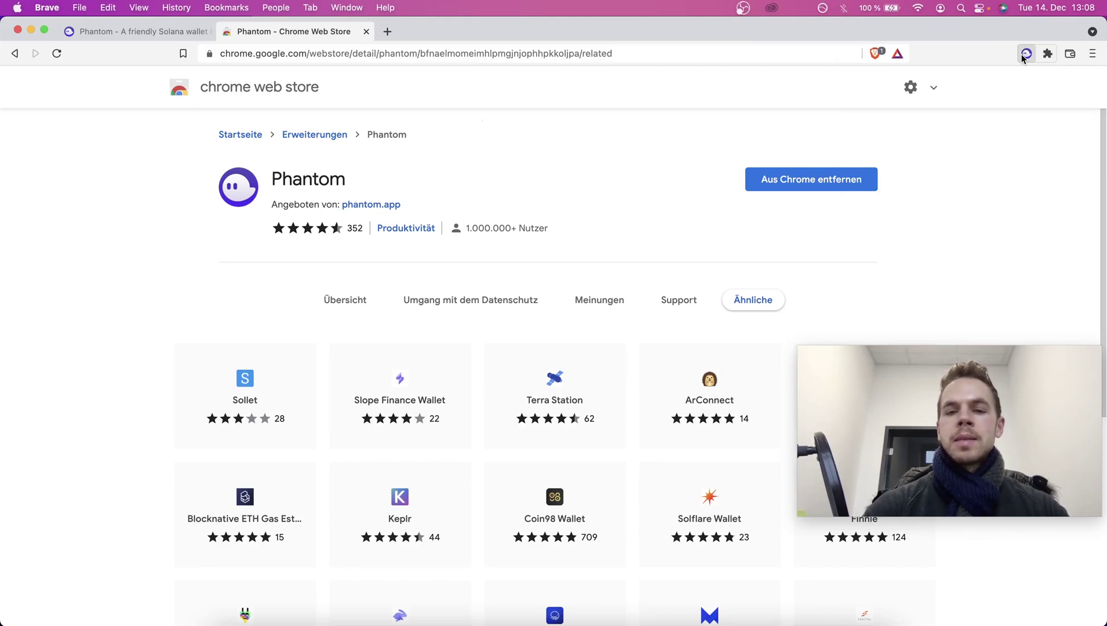
left_click(1025, 54)
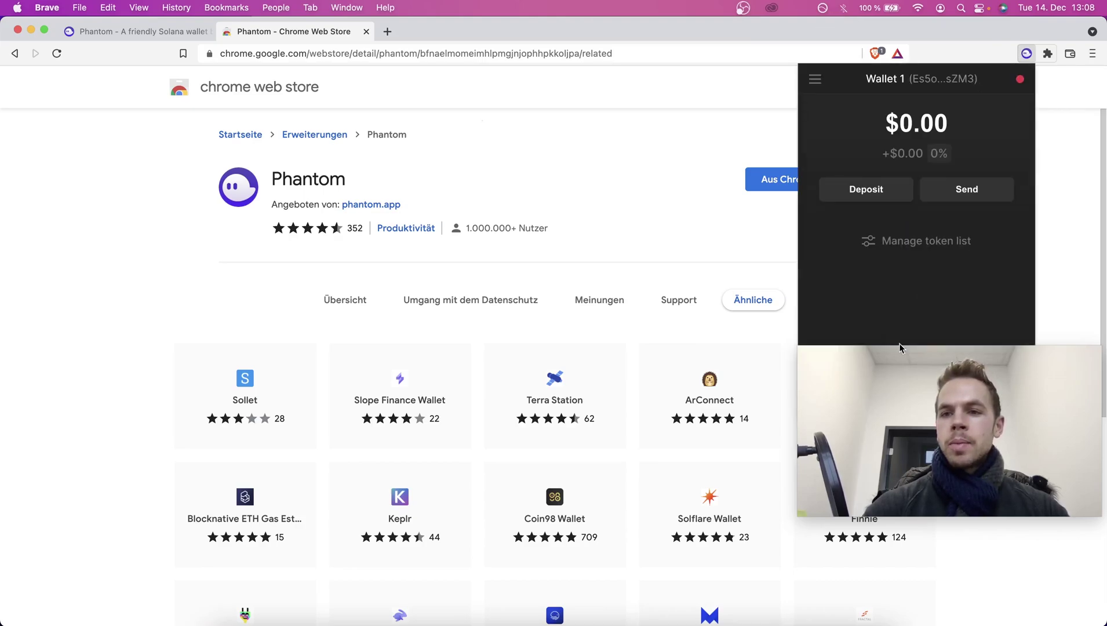
left_click_drag(936, 412, 936, 503)
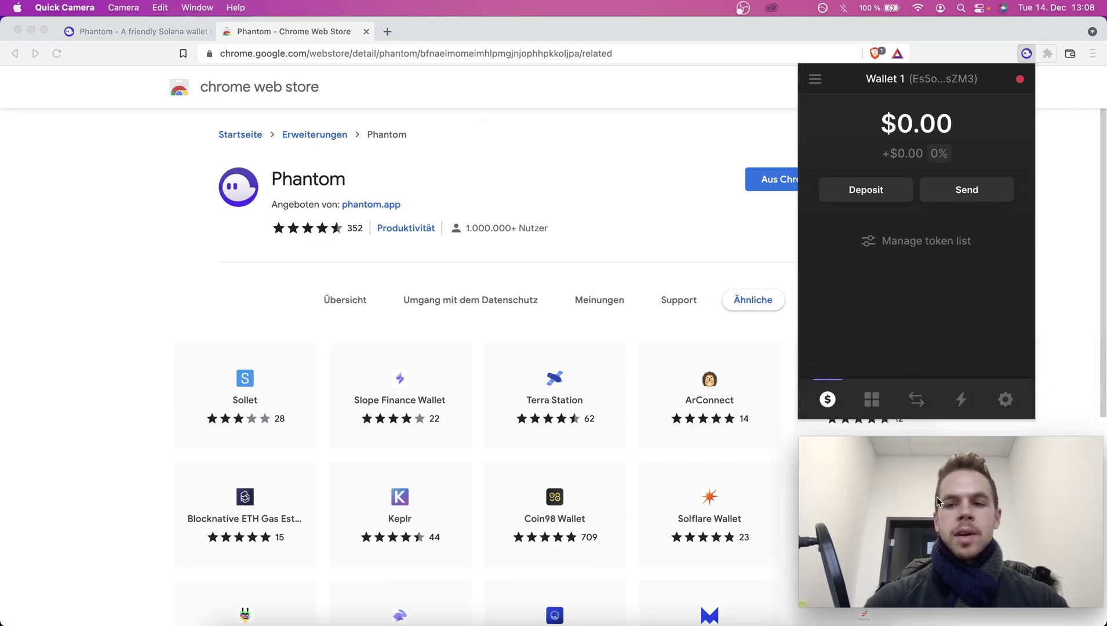
Rename the wallet account from Wallet 1 to 'Phantom Acc 1'.
left_click(1007, 408)
left_click(1006, 403)
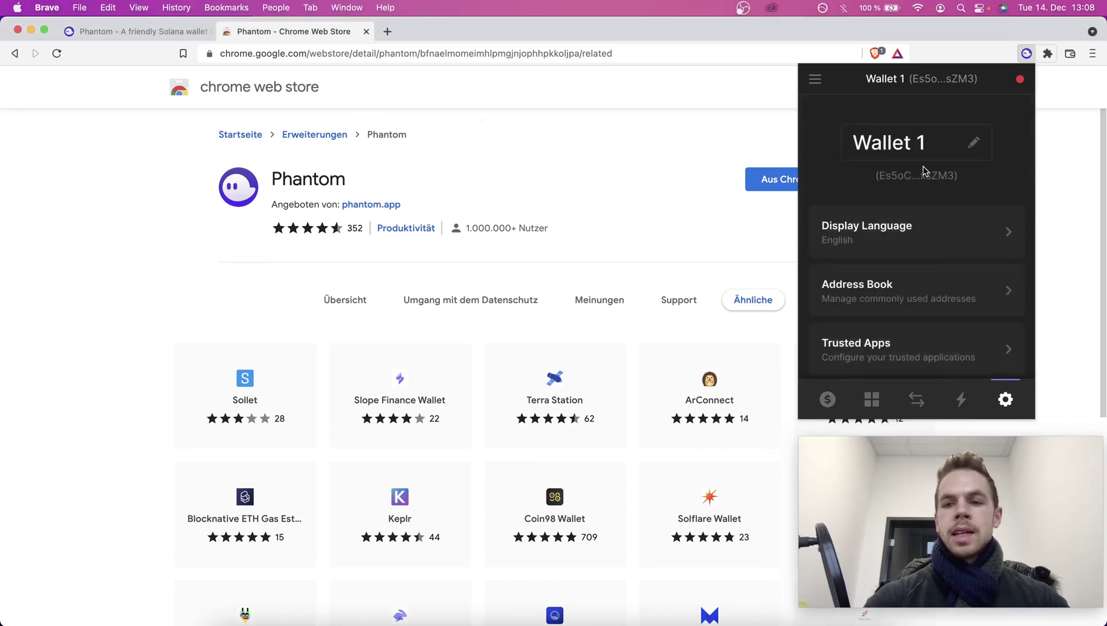
left_click(924, 144)
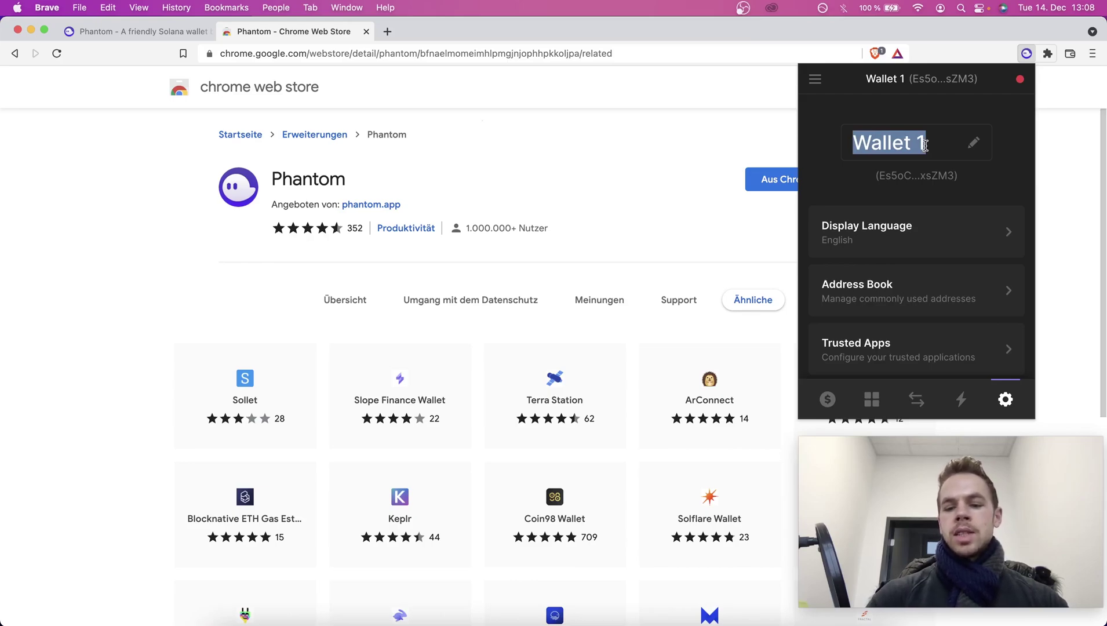
type("Phantom Acc")
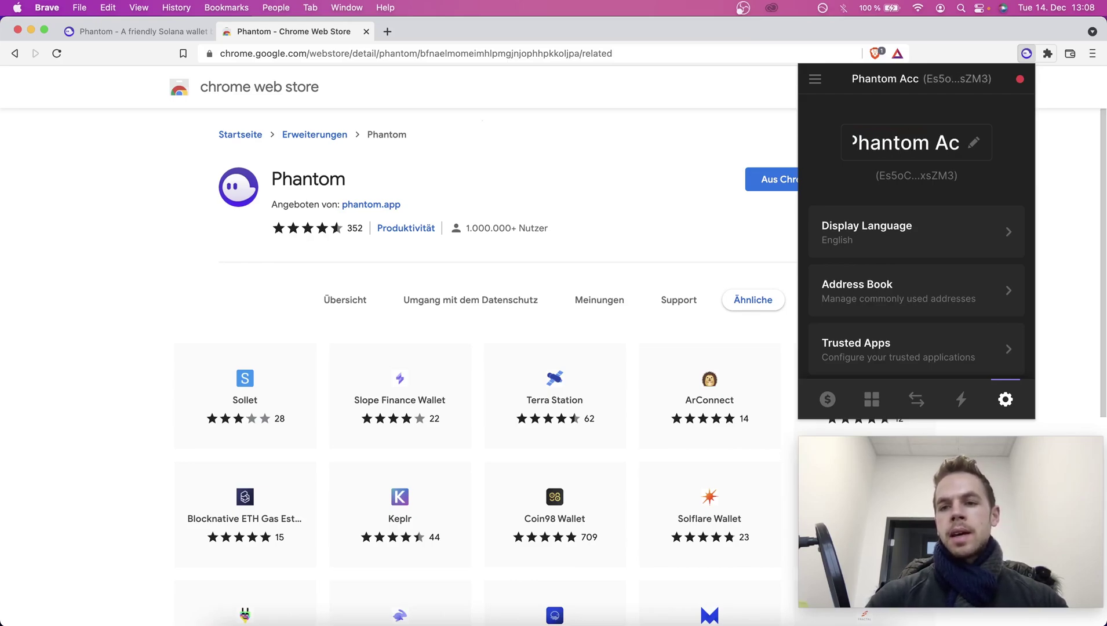
type(" 1")
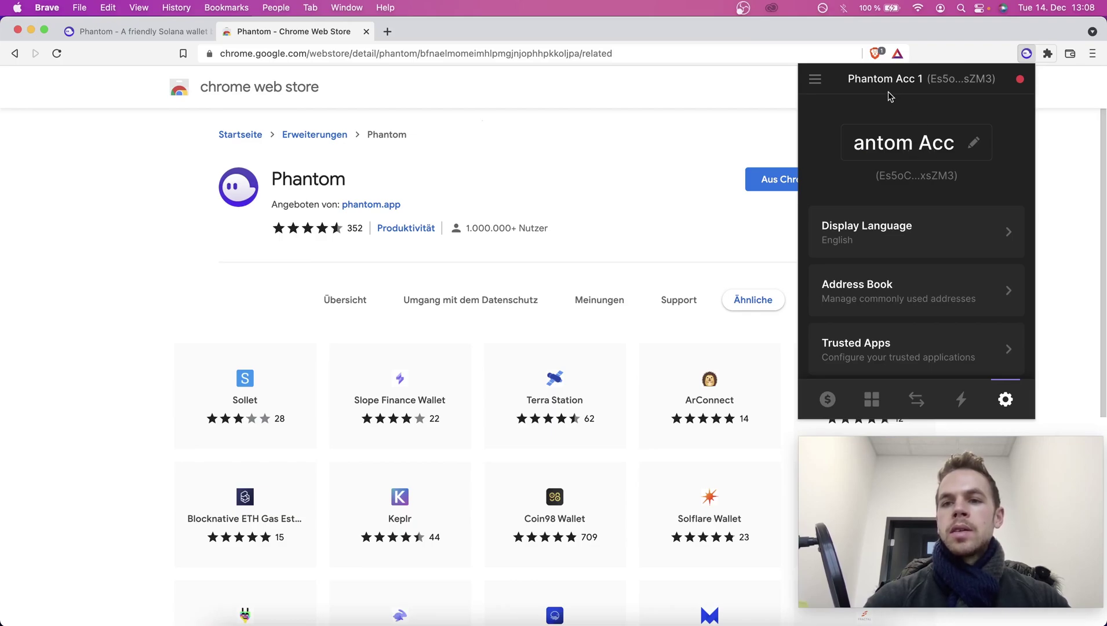
Copy the wallet address, paste it into Brave's address bar, and reopen the wallet.
left_click(940, 81)
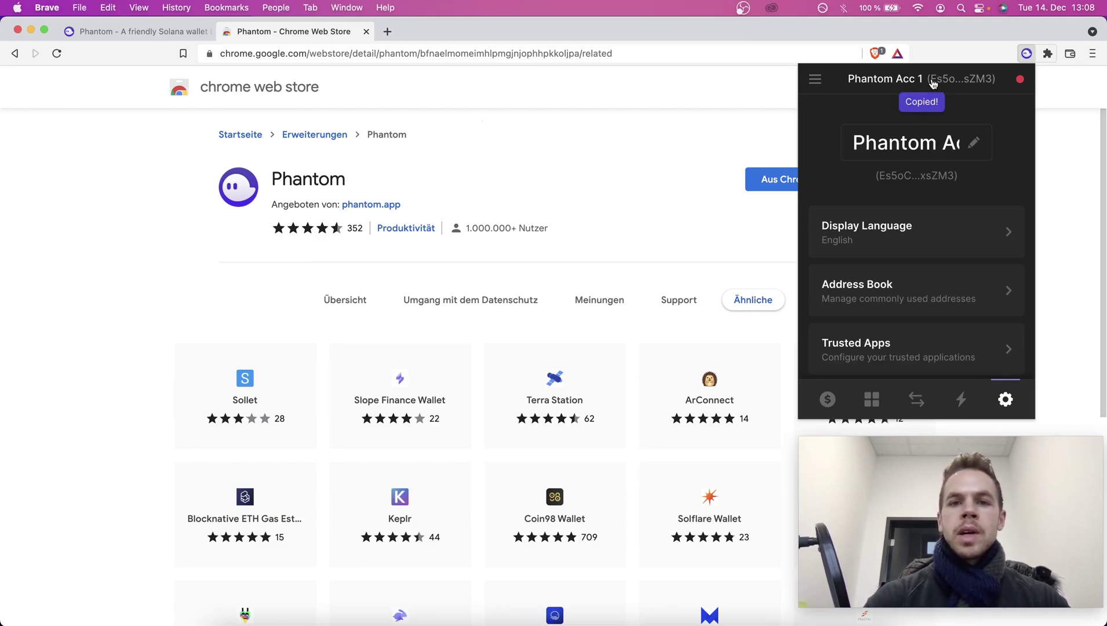
left_click(661, 54)
type("Es5oCGQoiMwEWofY7FQp1zTcuHFHYtp3omptVYdxsZM3")
left_click(582, 180)
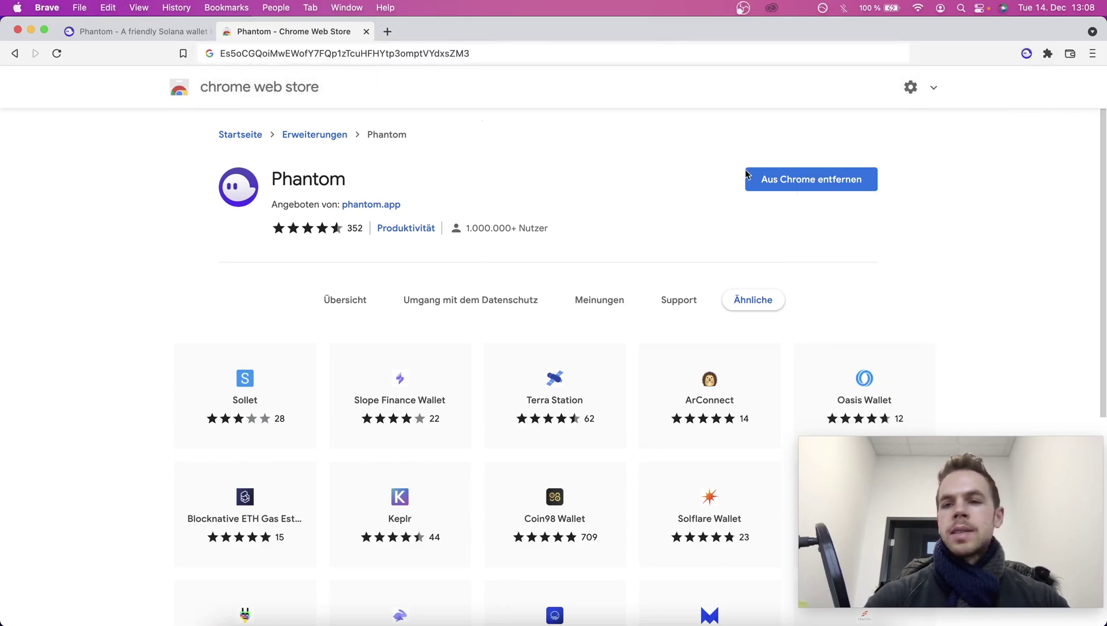
key("alt+shift+p")
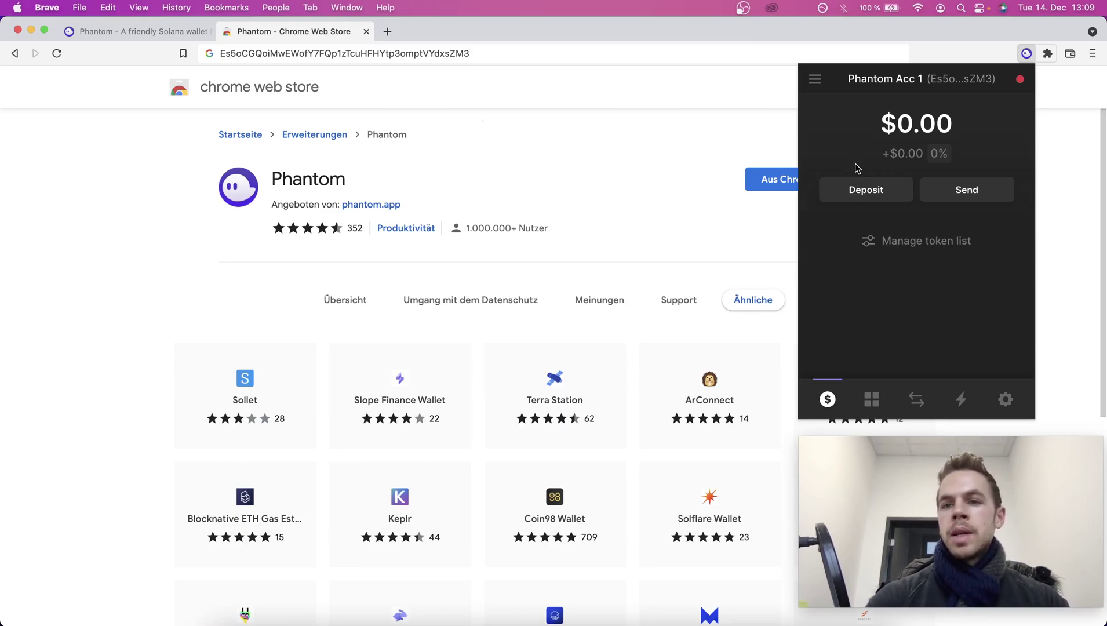
Open Phantom's settings and look at the Display Language options.
left_click(1004, 399)
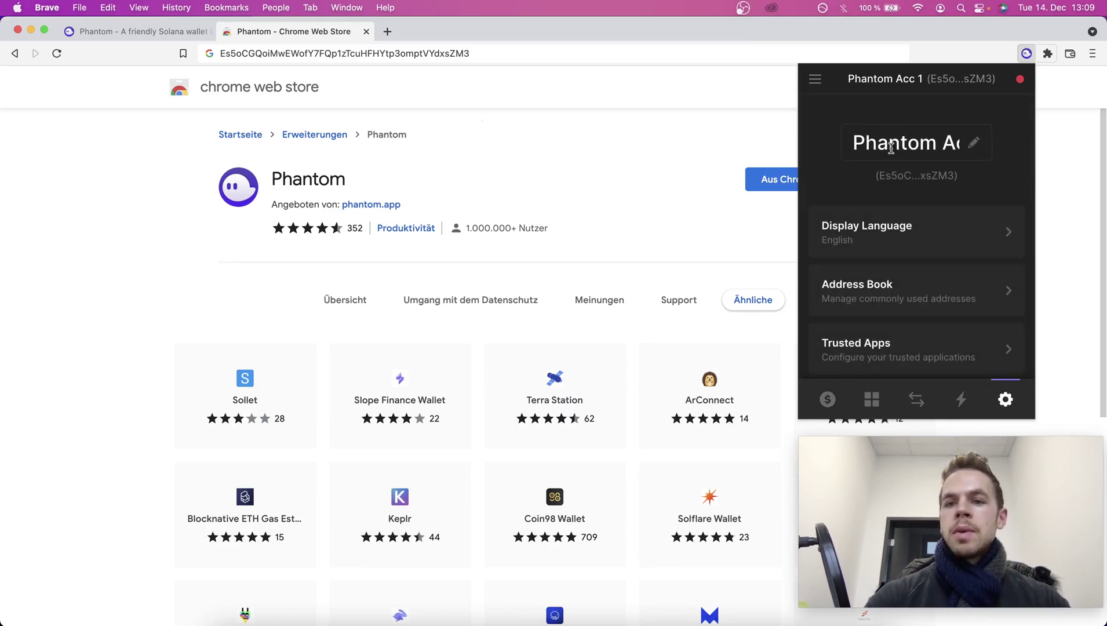
left_click(883, 235)
left_click(815, 113)
Check the empty Address Book, then open the Trusted Apps page.
left_click(910, 293)
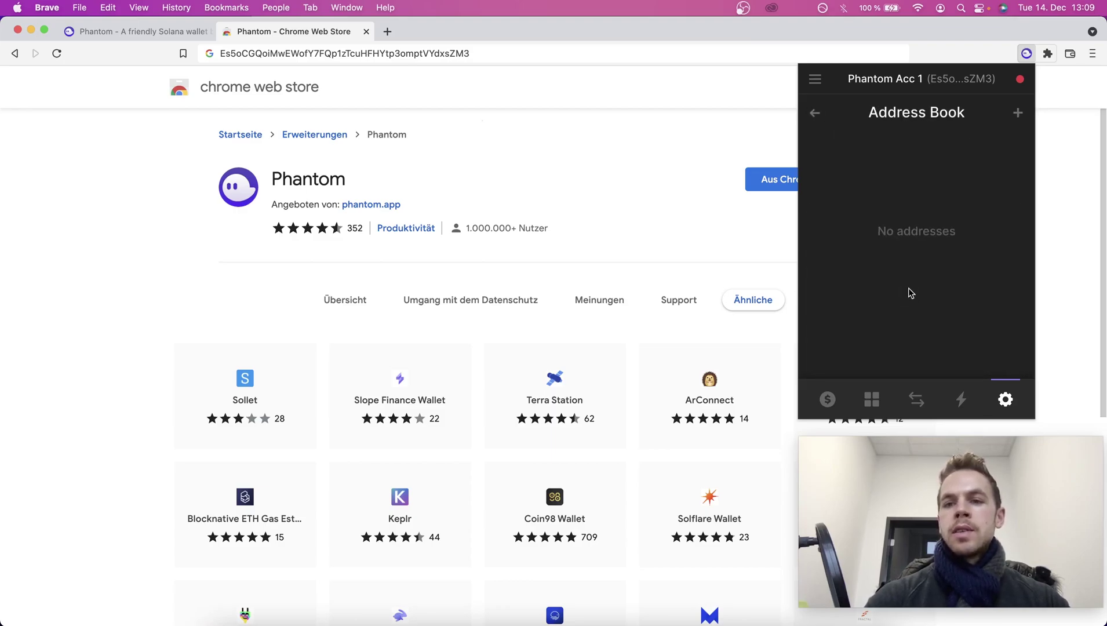
left_click(817, 114)
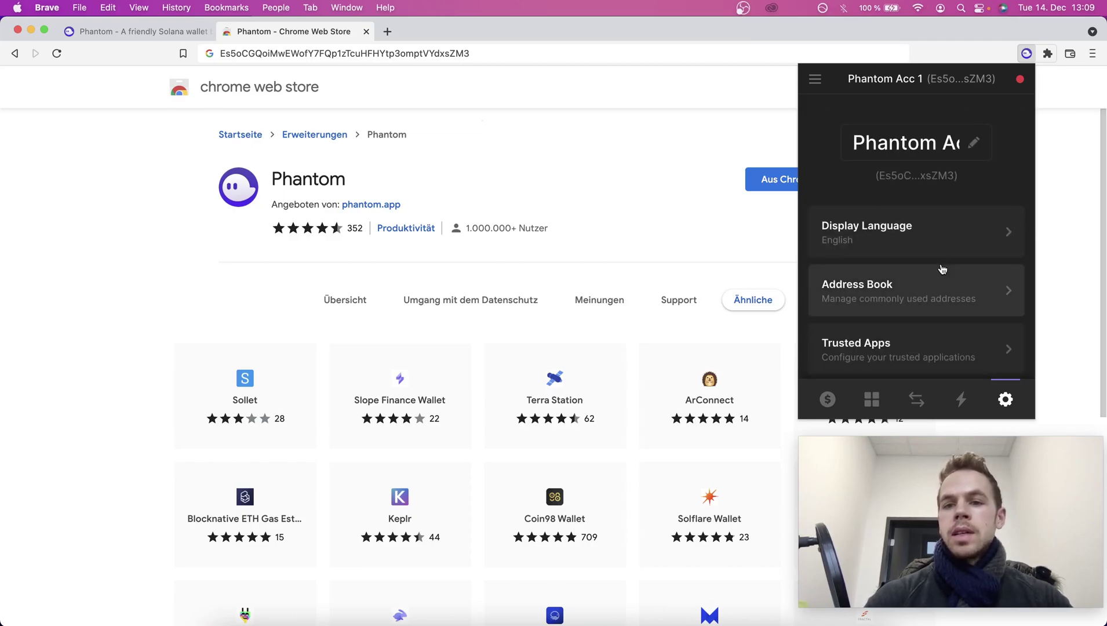
scroll(939, 272, "down", 1)
left_click(936, 313)
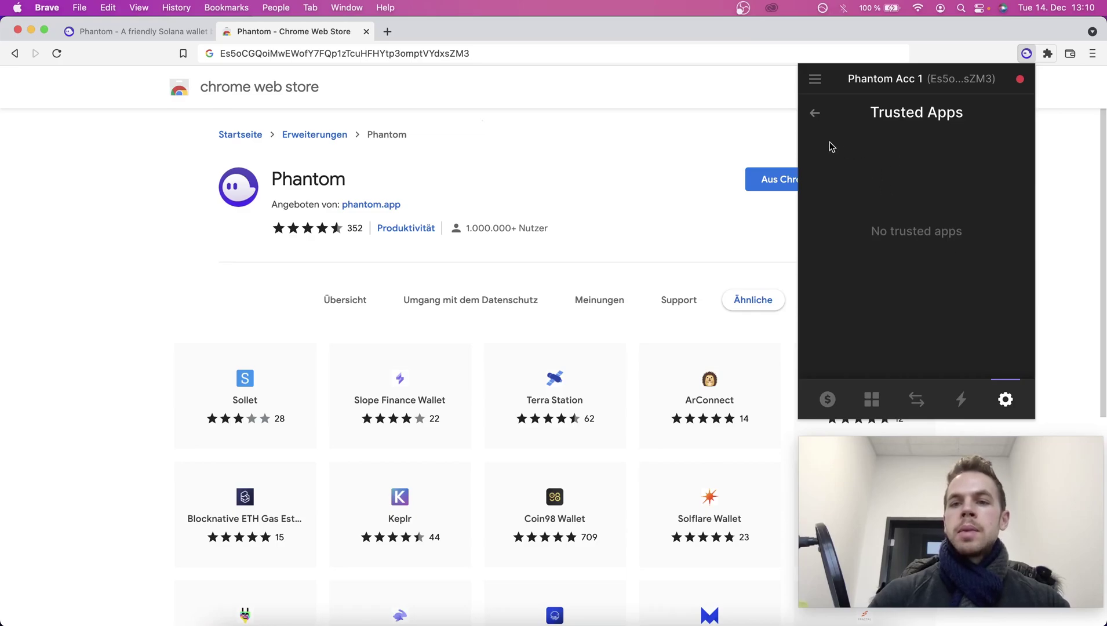
Cancel a password change, then view the Mainnet Beta, Testnet, Devnet and Localhost networks.
left_click(817, 113)
scroll(910, 311, "down", 2)
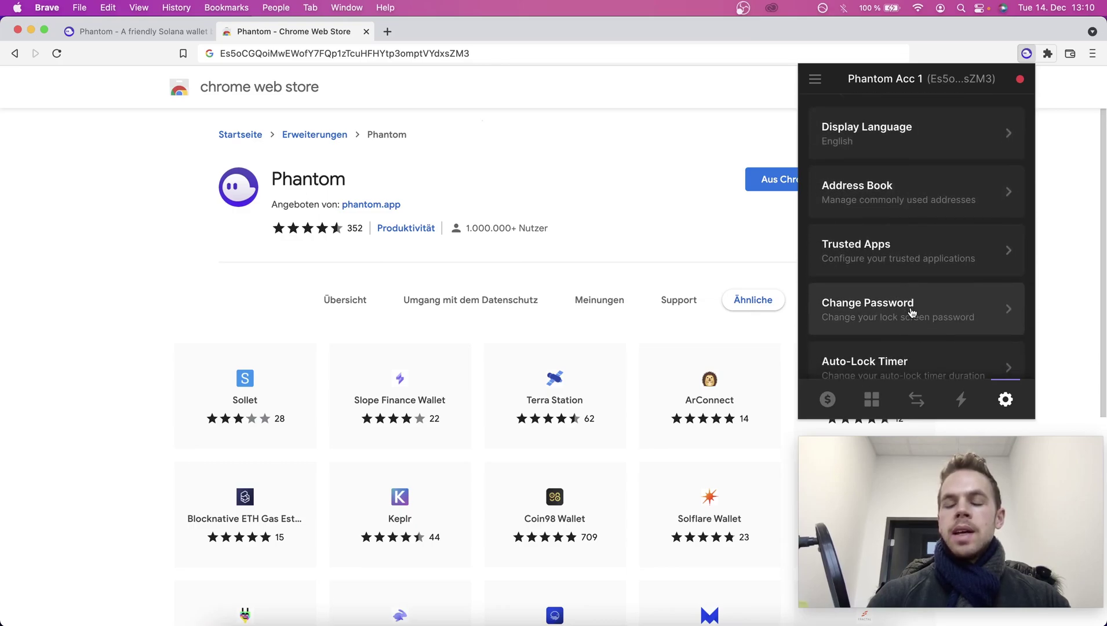
left_click(912, 310)
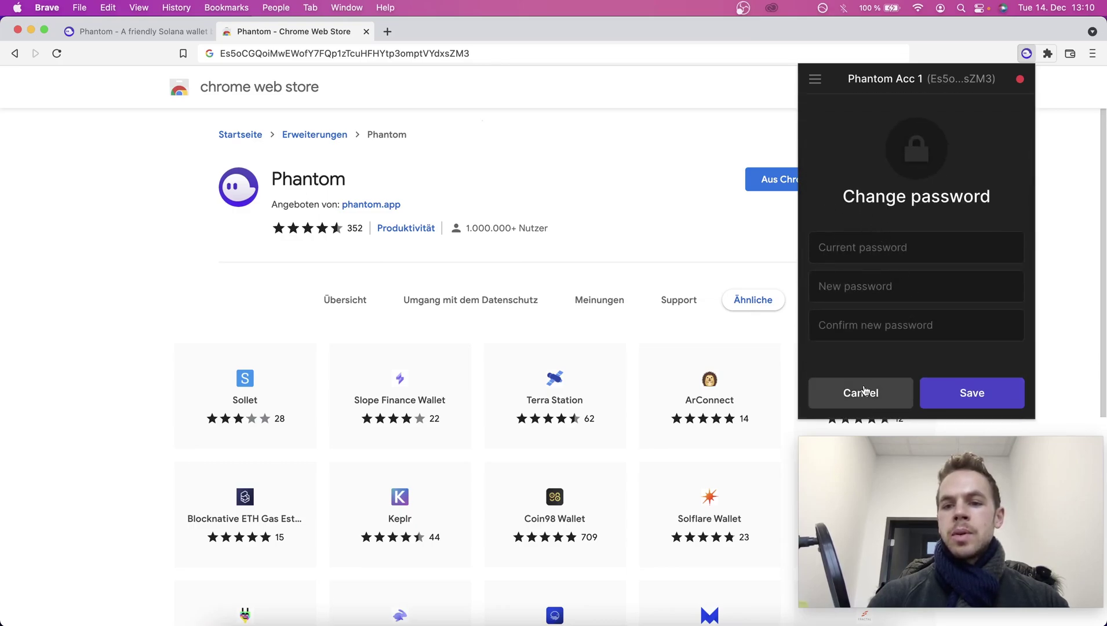
left_click(865, 396)
scroll(904, 325, "down", 3)
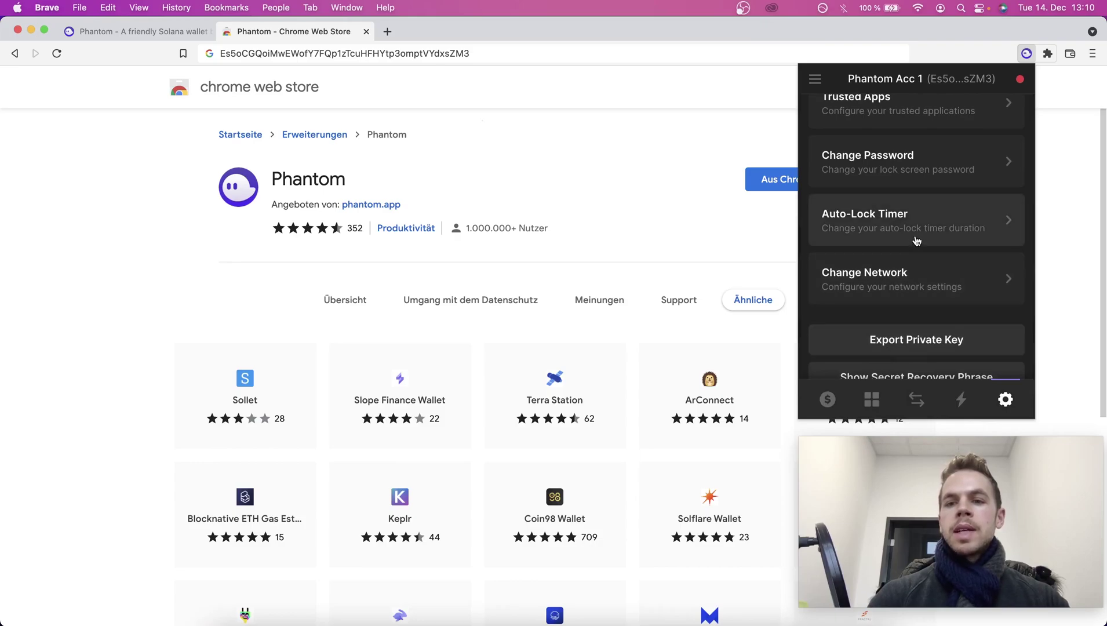
left_click(904, 279)
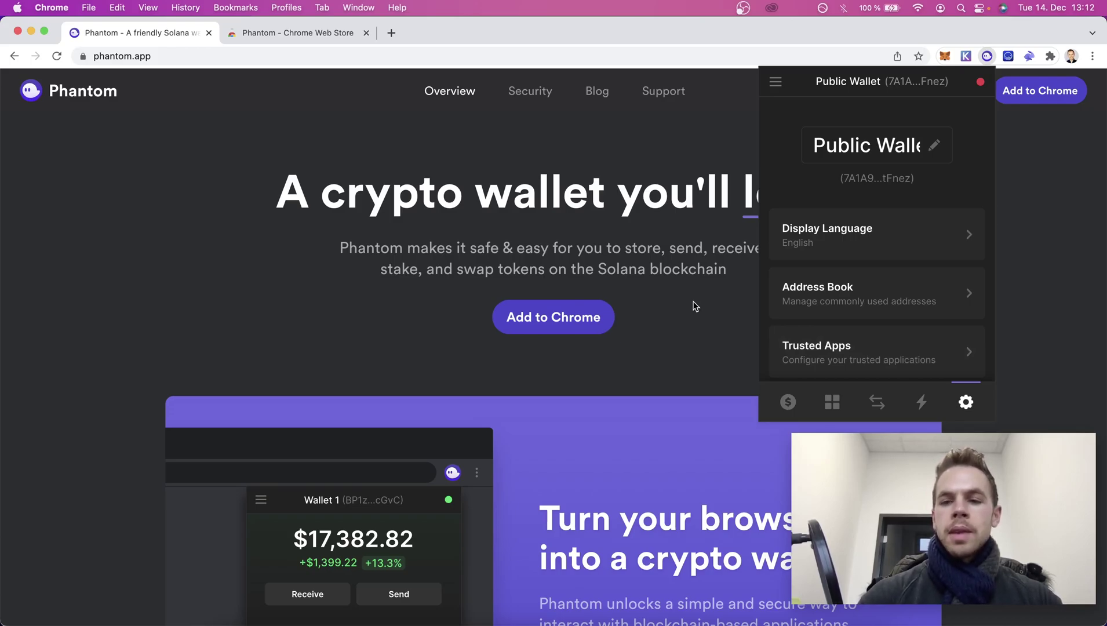
Browse the activity, swap and collectibles pages, then return to the $297.51 balance overview.
left_click(921, 402)
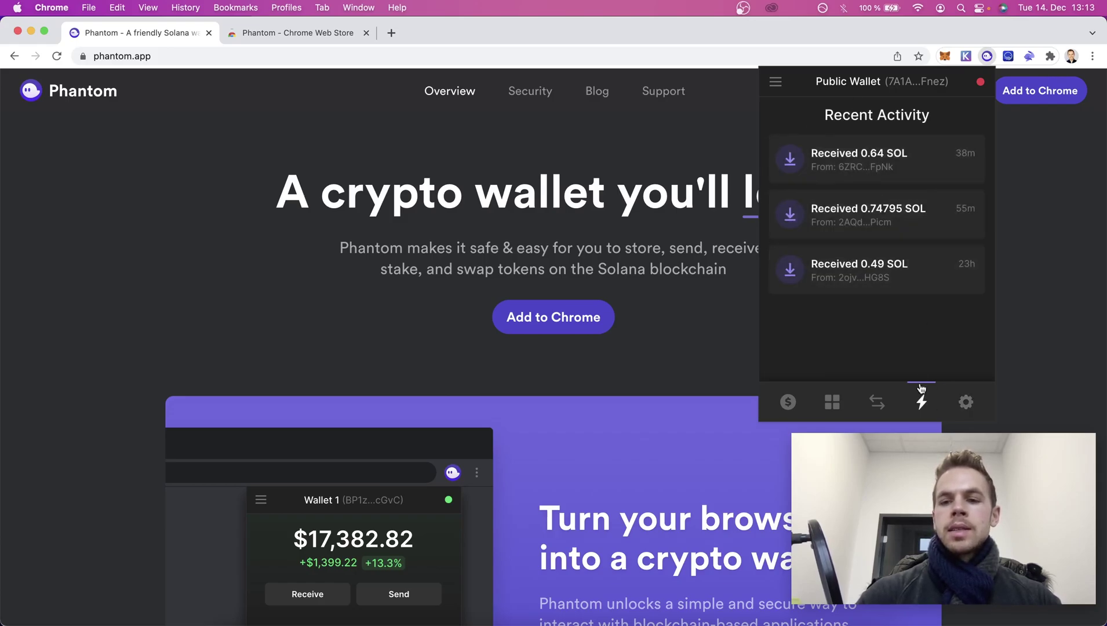
left_click(877, 402)
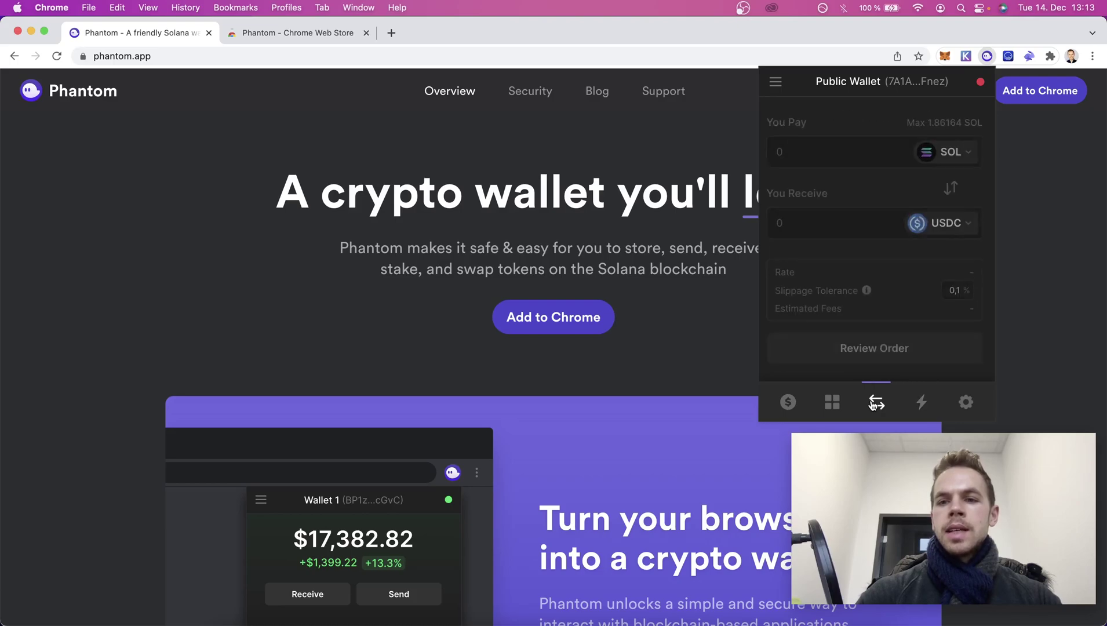
left_click(832, 401)
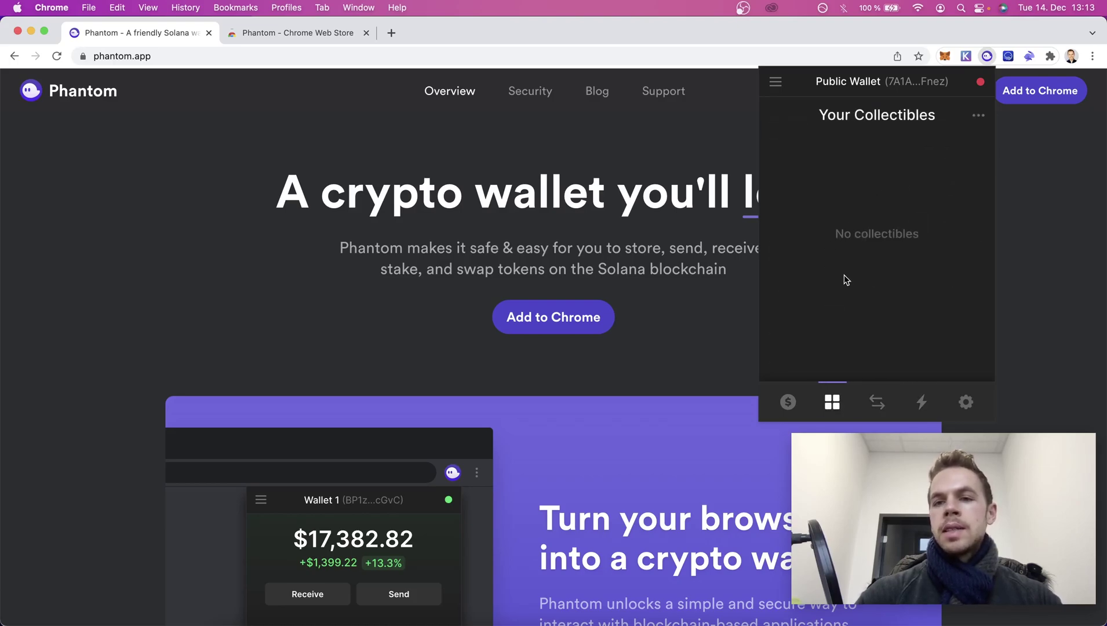
left_click(787, 402)
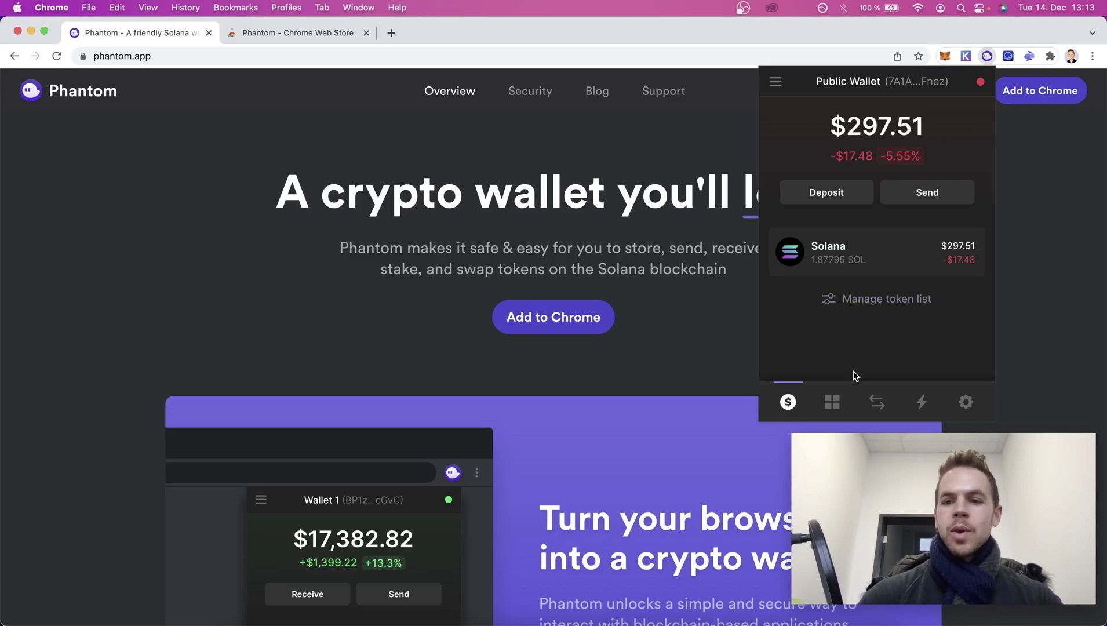
Fill the swap form to pay 0.1 SOL and receive Marinade staked SOL (mSOL).
left_click(876, 402)
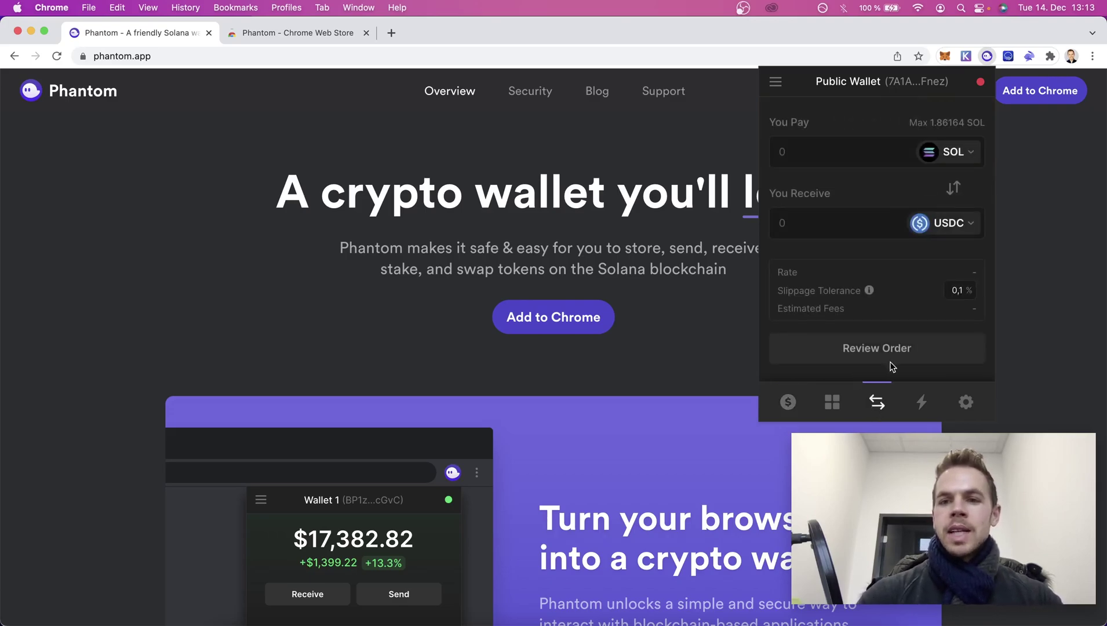
left_click(848, 151)
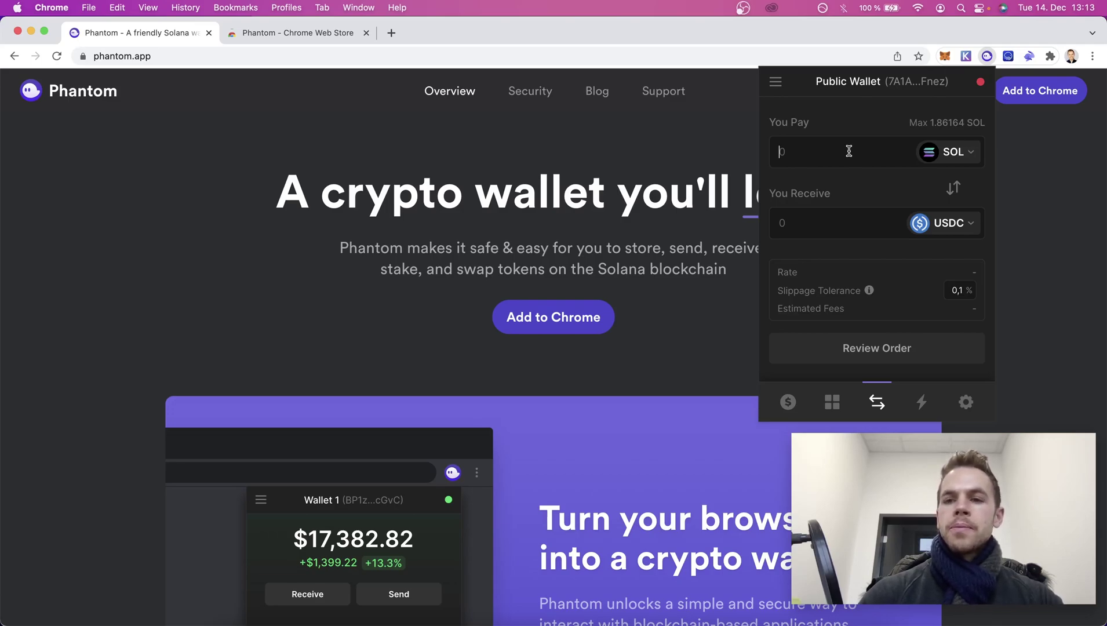
type("0.1")
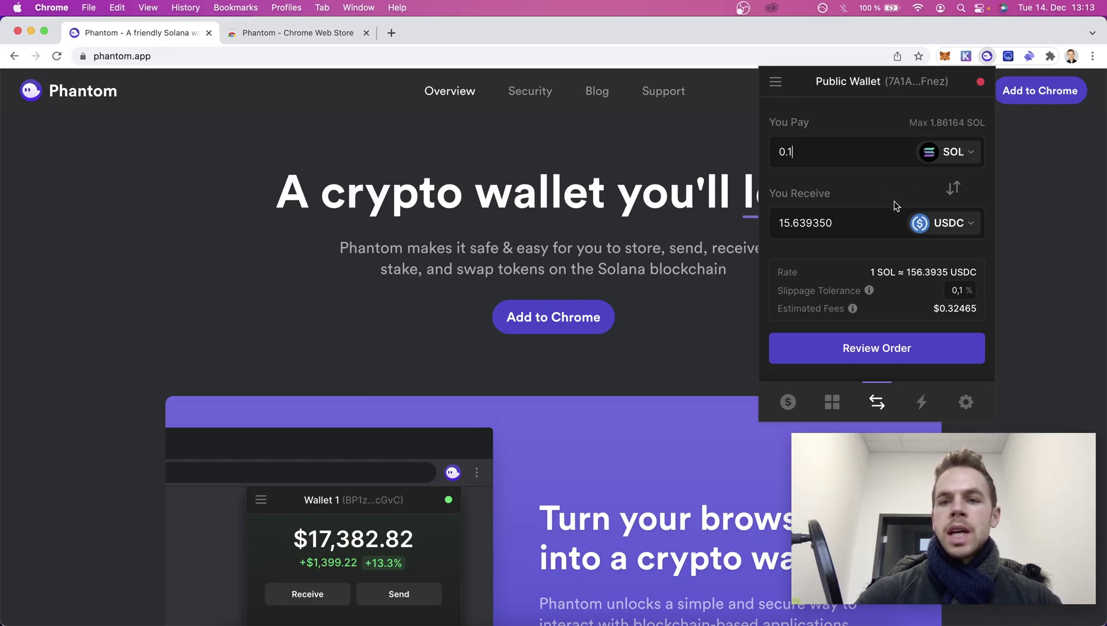
left_click(940, 223)
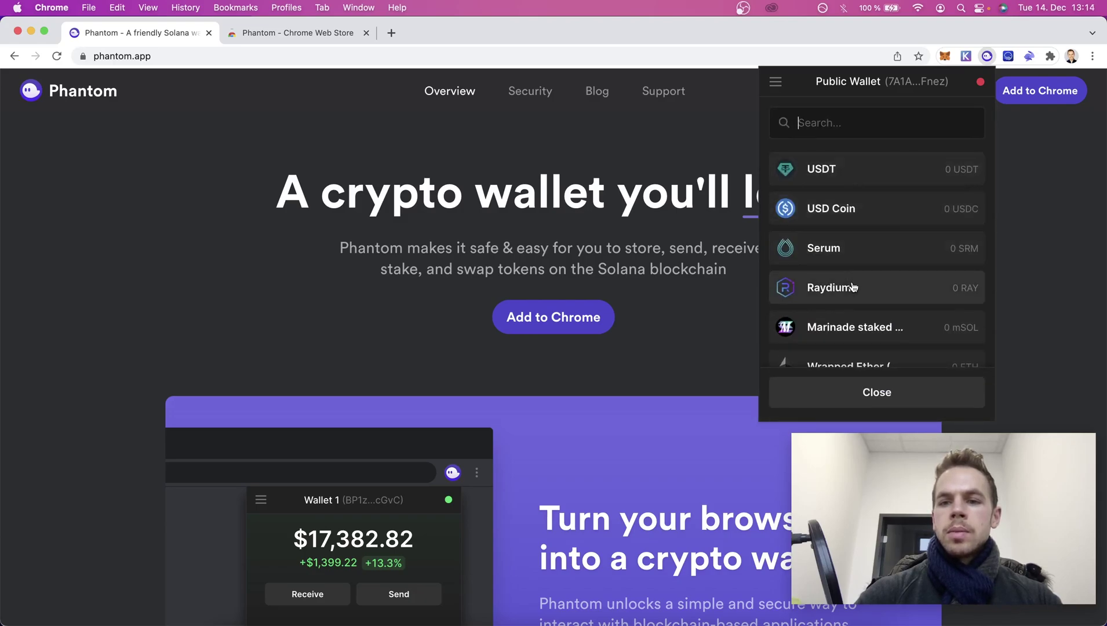
left_click(849, 326)
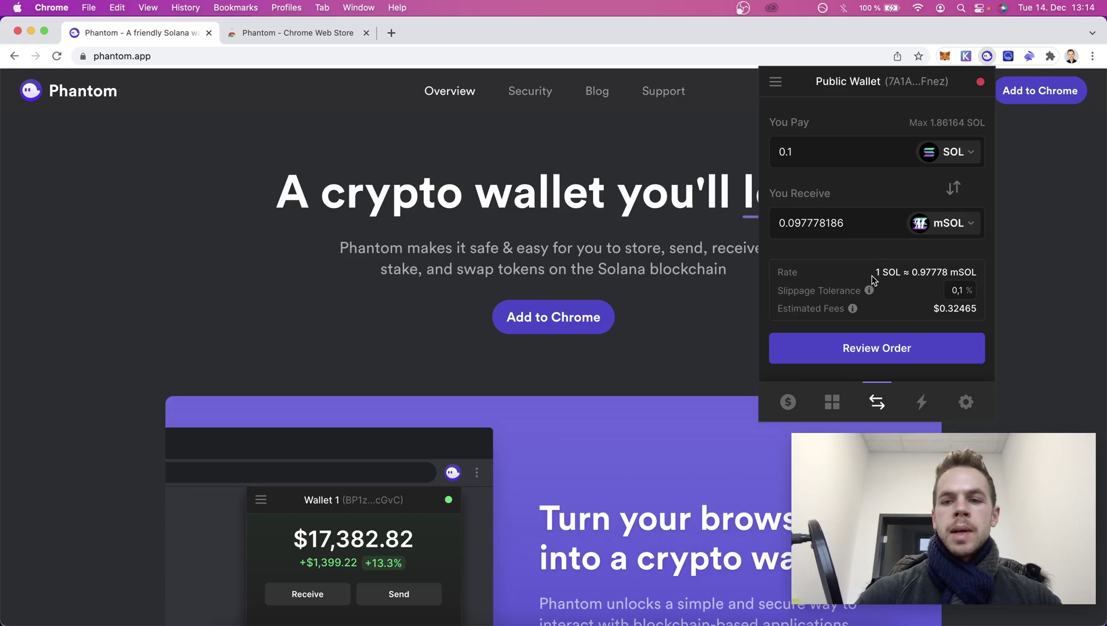
Review and confirm the 0.1 SOL to mSOL swap, then return to the wallet balances.
left_click(877, 343)
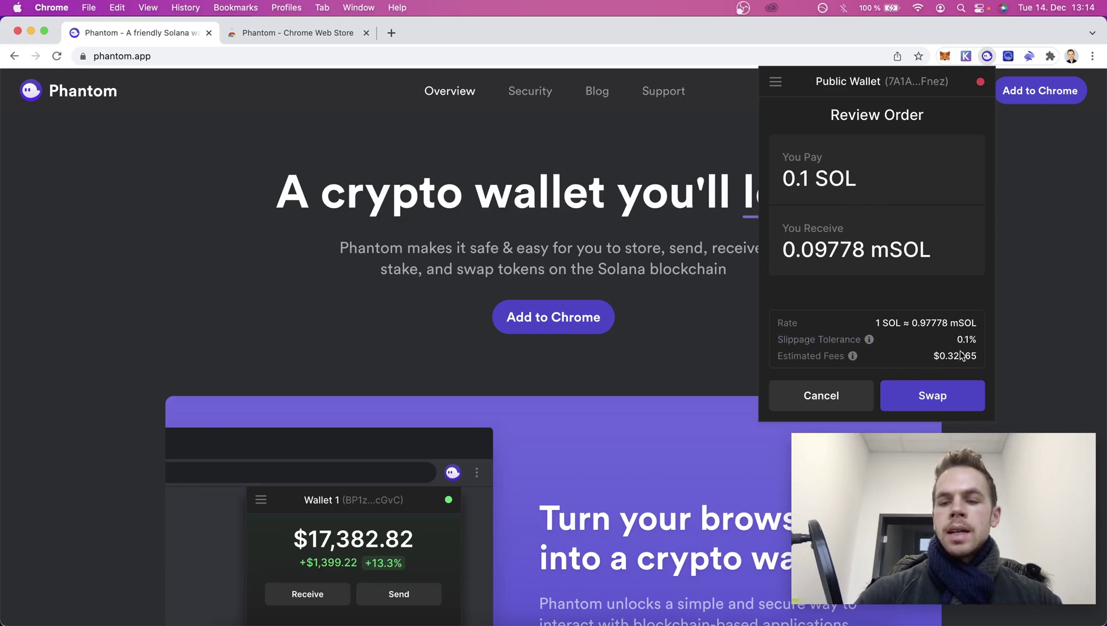
left_click(947, 400)
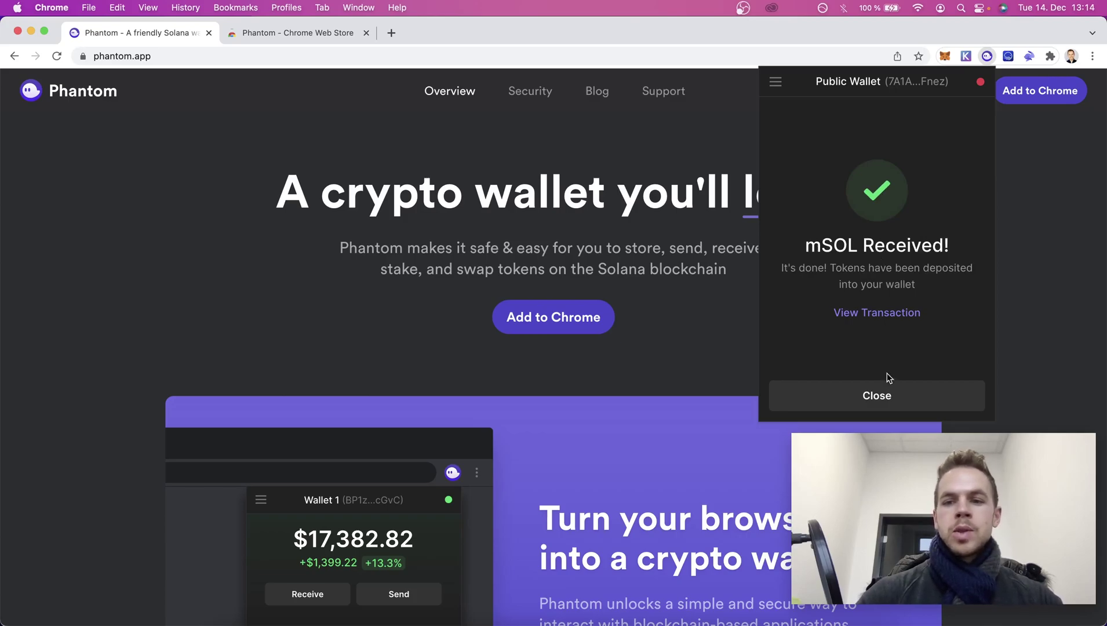
left_click(888, 392)
left_click(788, 400)
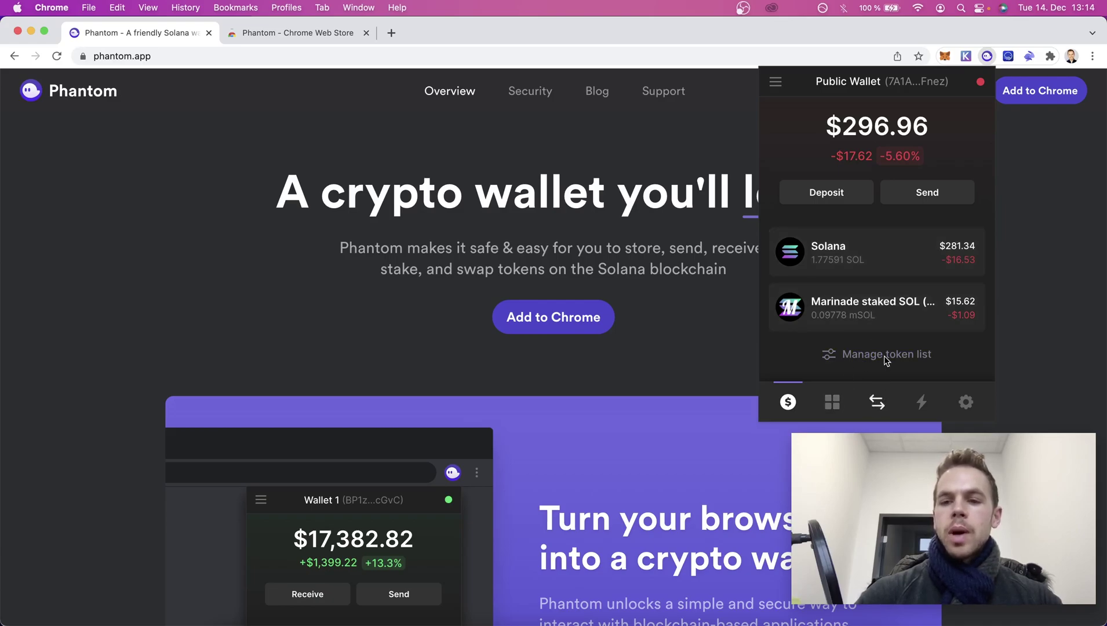
Show the SOL deposit address and QR code from the Solana token details, then close it.
left_click(901, 265)
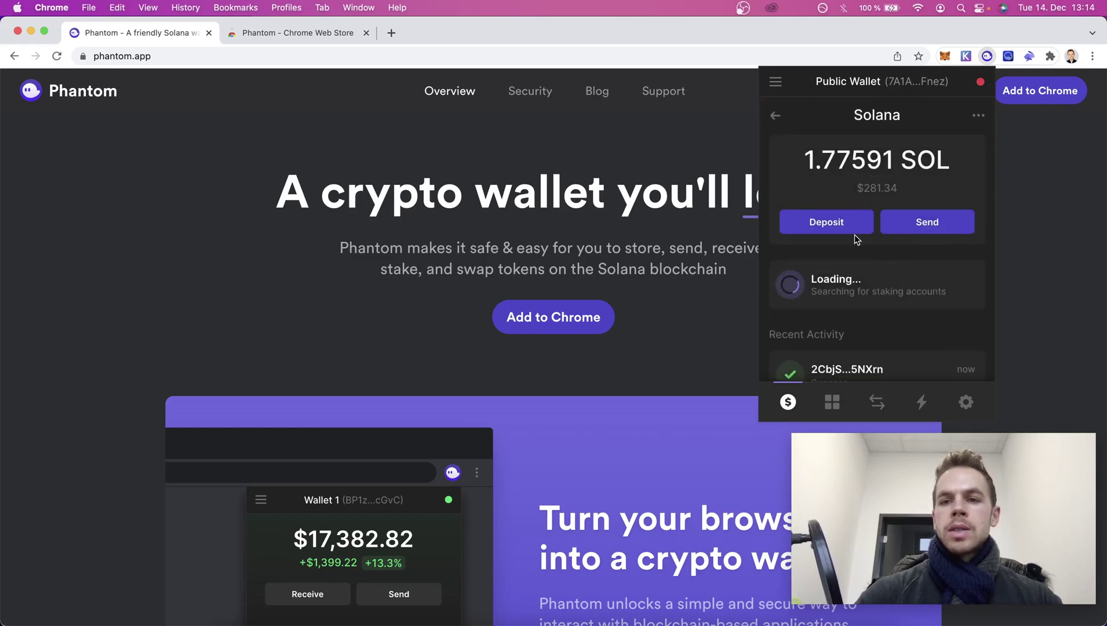
left_click(840, 229)
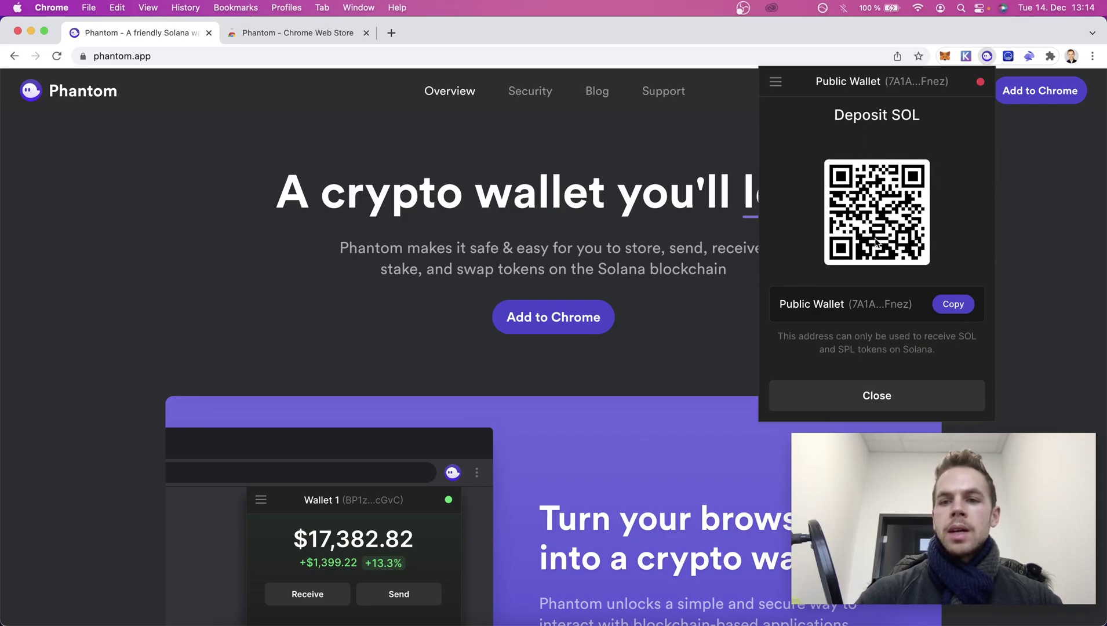
left_click(882, 392)
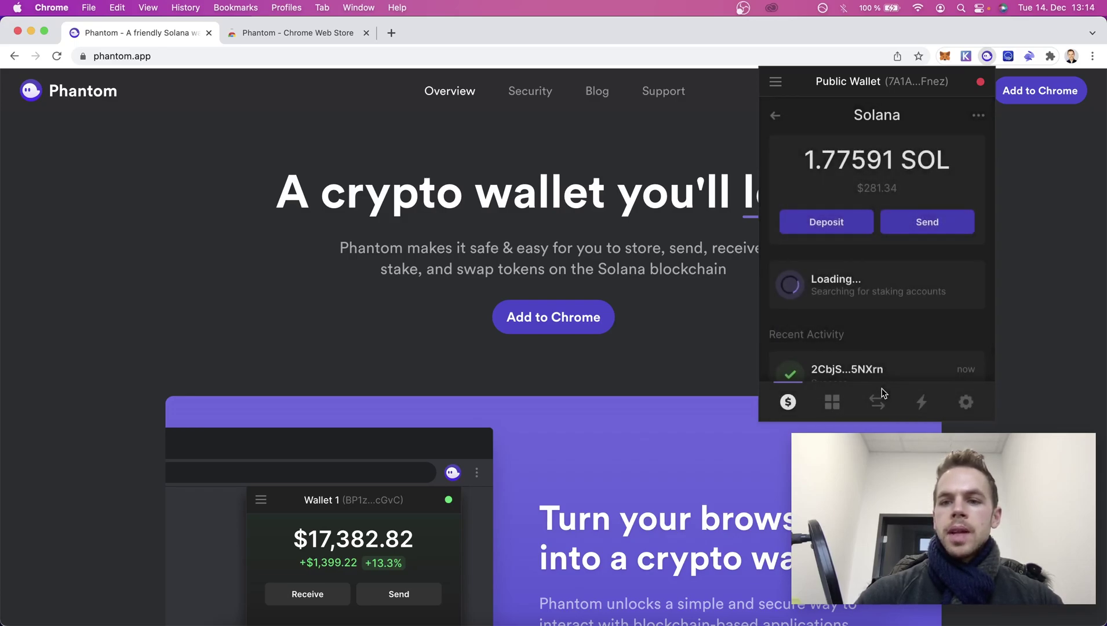
Fill the Send SOL form with a test recipient address and an amount of 0.1.
left_click(948, 226)
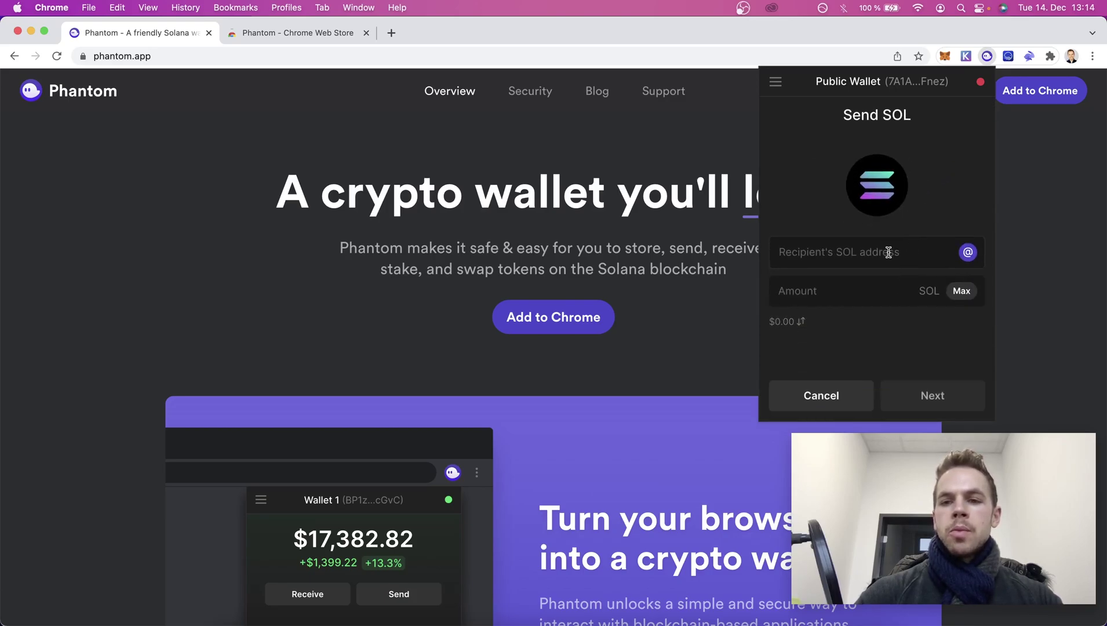
left_click(888, 253)
type("asdnasndjkadnkasd")
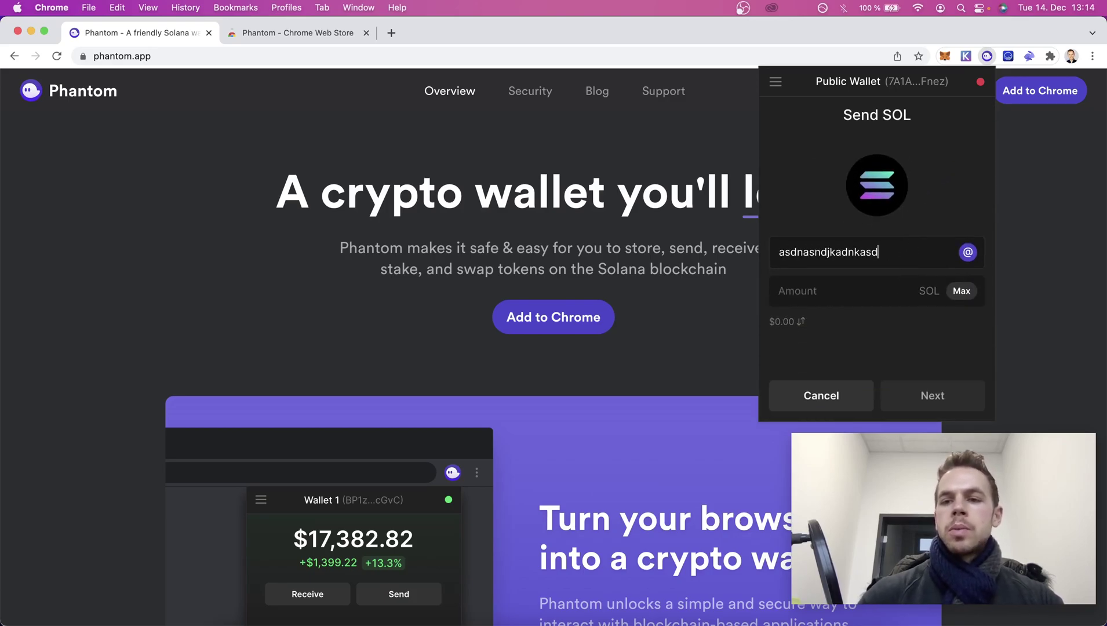
left_click(831, 302)
type("0.1")
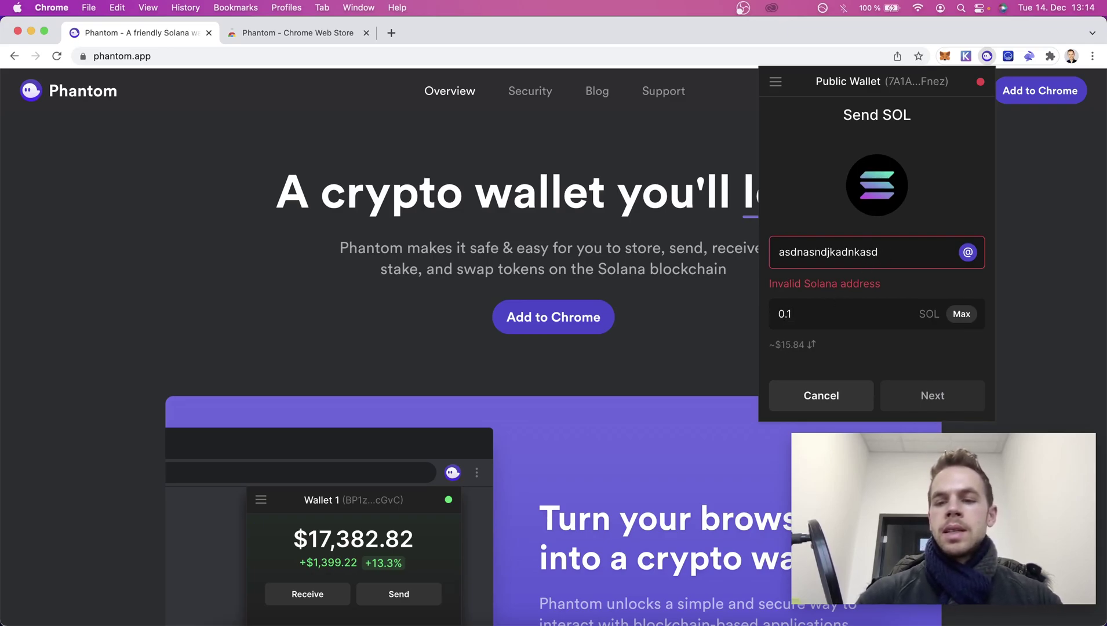